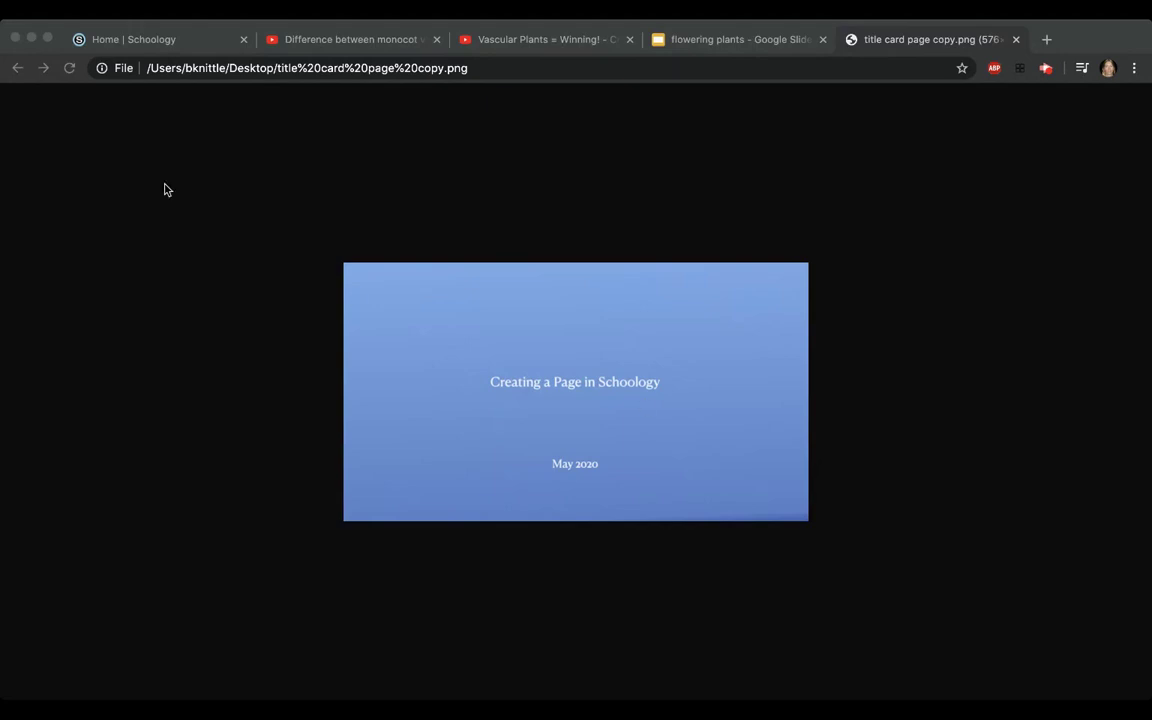
Switch to Schoology, open Practice Course: Section 1, and expand the Weekly Work May 11 - 15 folder and its Additional Resources subfolder.
{"action": "left_click", "coordinate": [188, 44]}
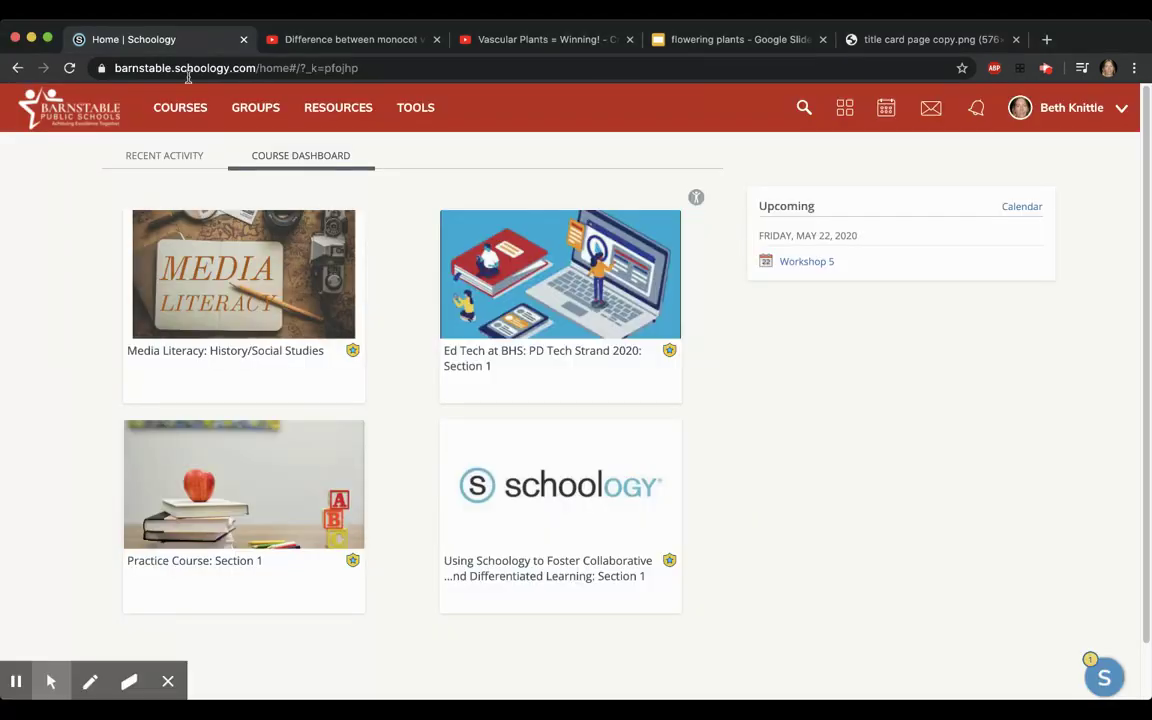
{"action": "left_click", "coordinate": [248, 507]}
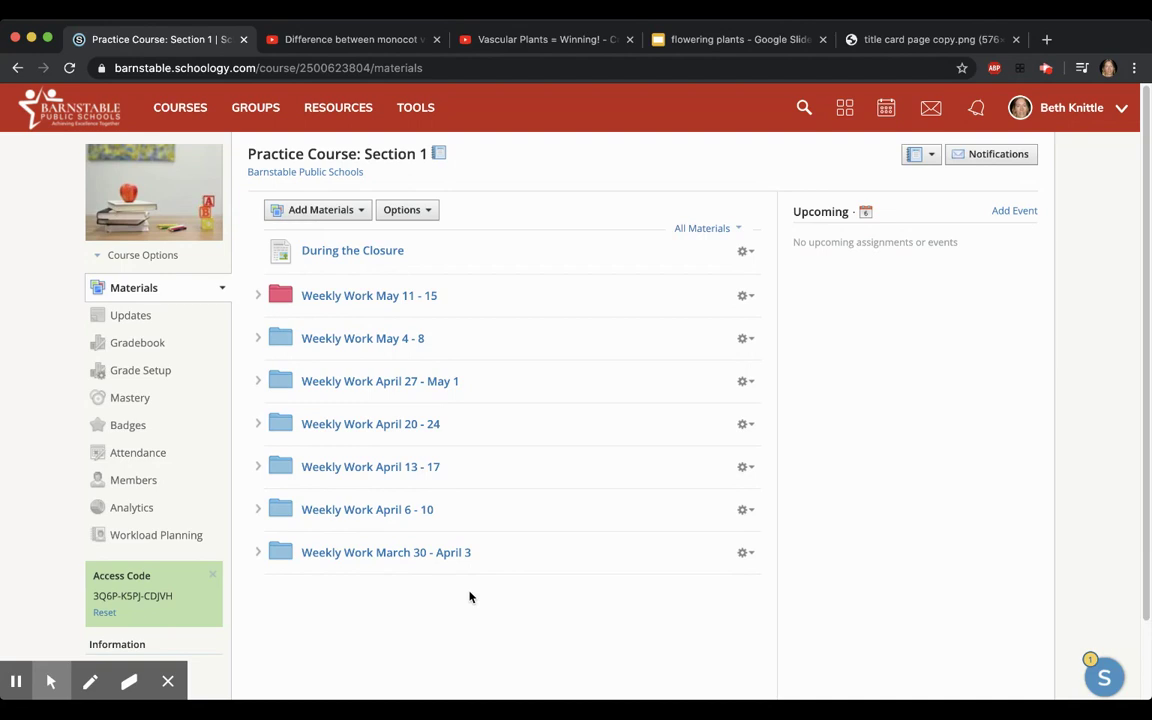
{"action": "left_click", "coordinate": [258, 296]}
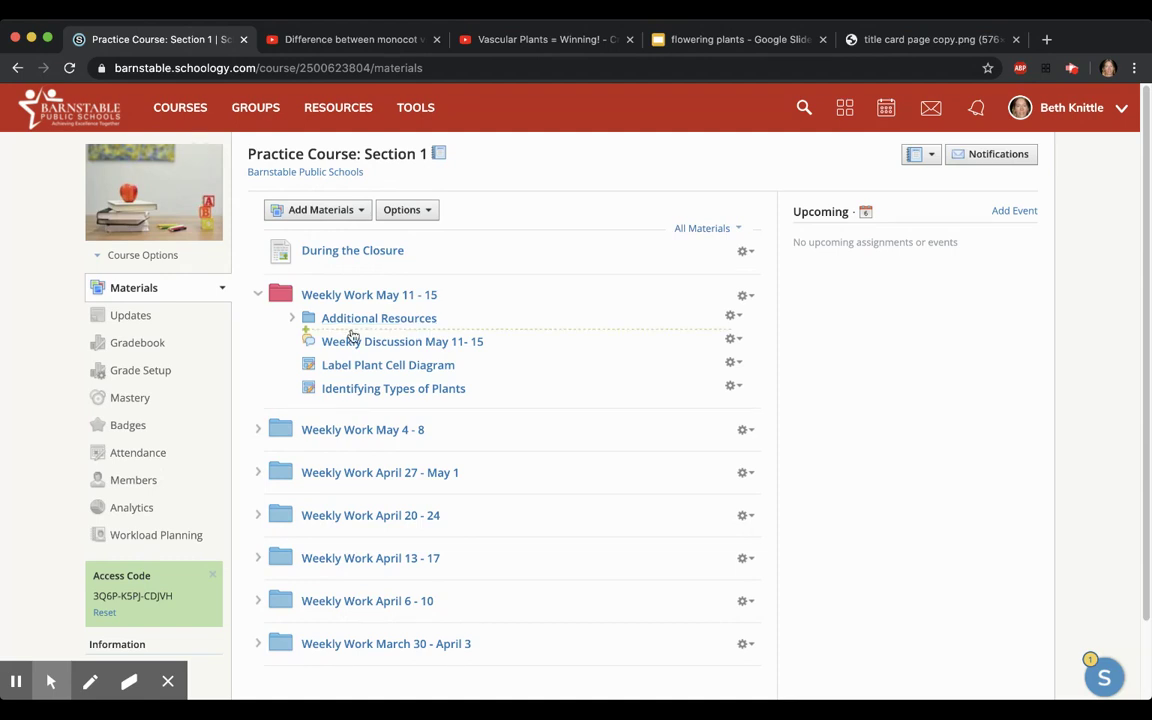
{"action": "left_click", "coordinate": [290, 318]}
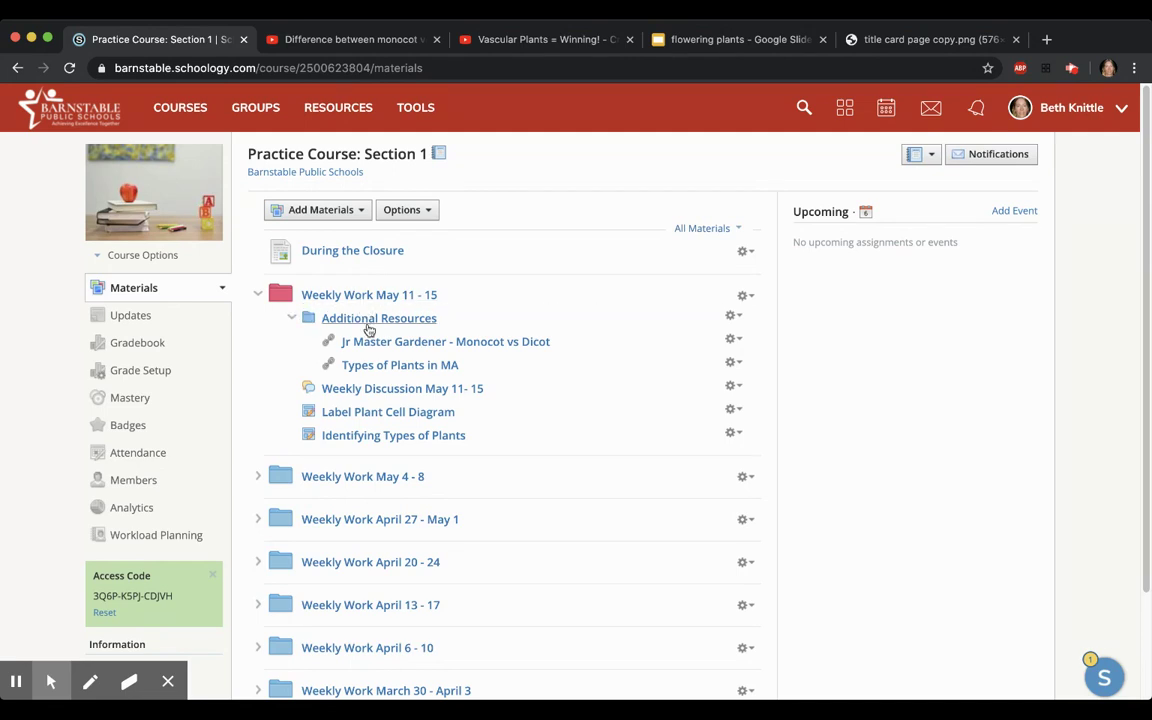
Start a new page above Additional Resources in the Weekly Work May 11 - 15 folder, titled "Lesson: Flowering Plants".
{"action": "mouse_move", "coordinate": [368, 330]}
{"action": "left_mouse_down"}
{"action": "mouse_move", "coordinate": [383, 434]}
{"action": "mouse_move", "coordinate": [358, 342]}
{"action": "mouse_move", "coordinate": [364, 311]}
{"action": "left_mouse_up"}
{"action": "left_click", "coordinate": [364, 311]}
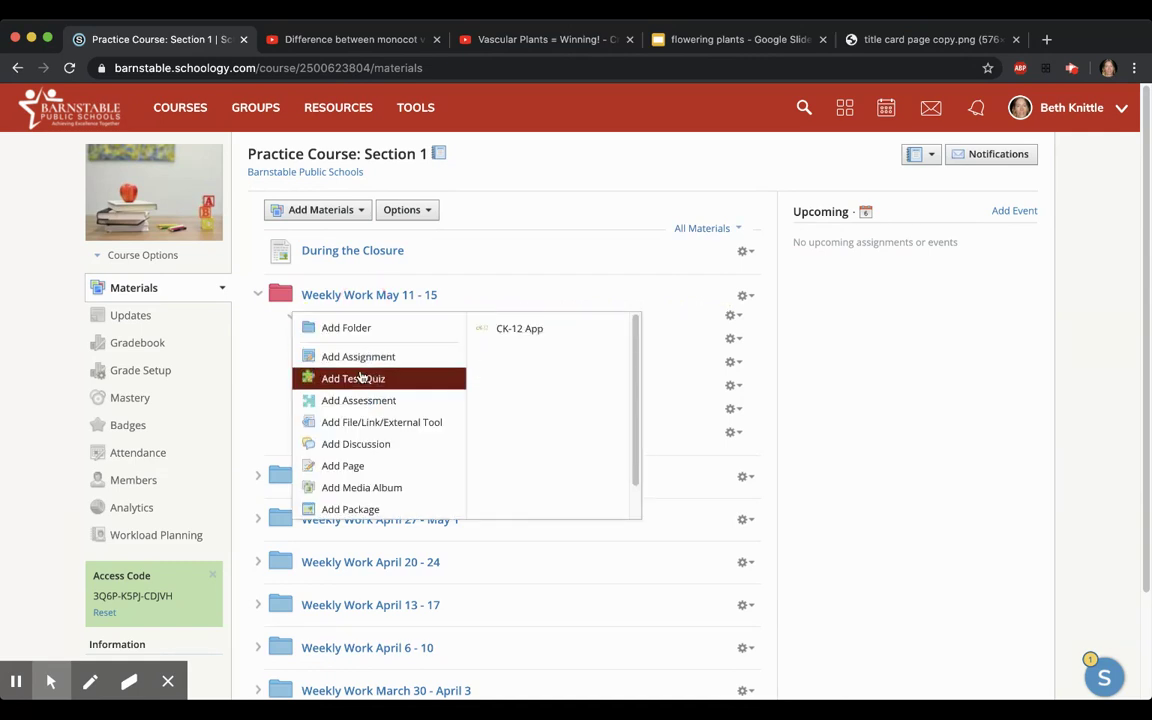
{"action": "left_click", "coordinate": [362, 465]}
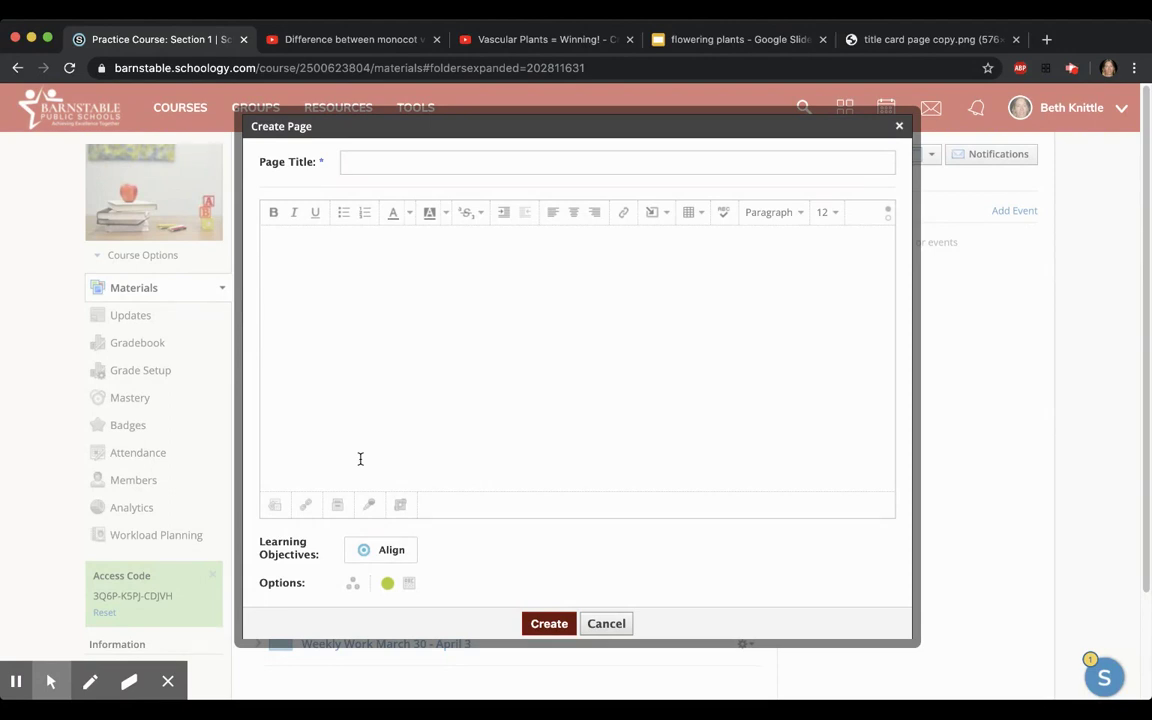
{"action": "type", "text": "Lesson: Flowering"}
{"action": "type", "text": "Plants"}
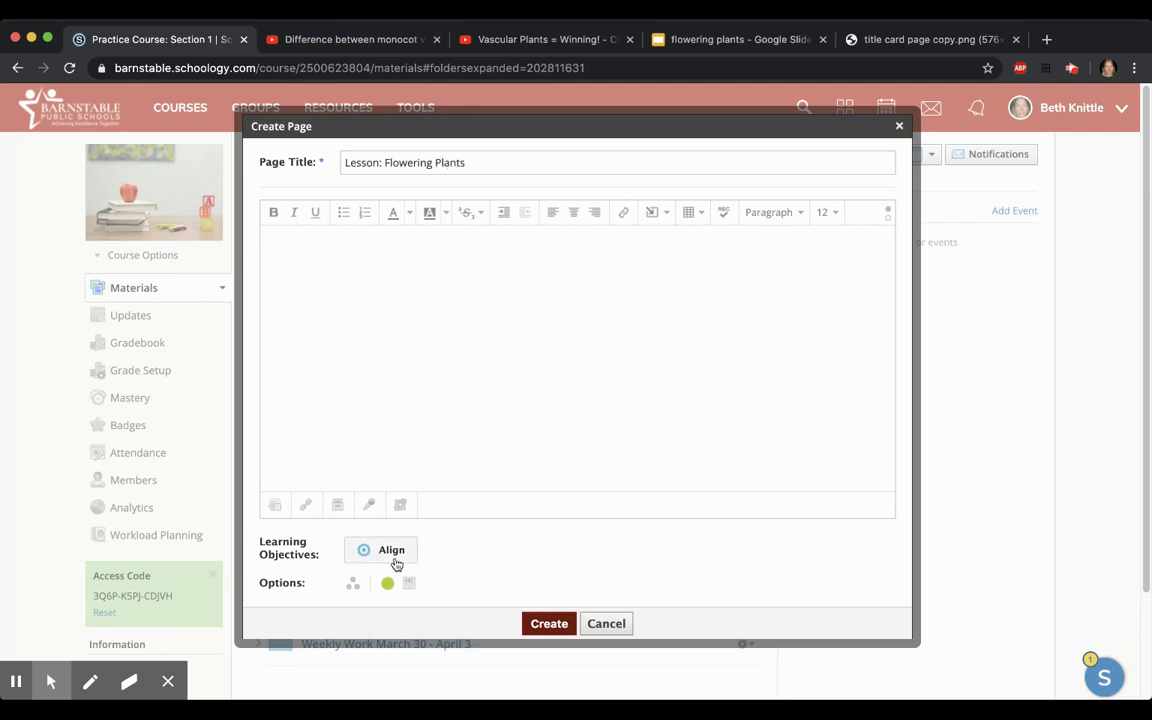
Paste the copied lesson text on the plant kingdom into the page body and review it from its beginning.
{"action": "left_click", "coordinate": [553, 285]}
{"action": "key", "text": "ctrl+v"}
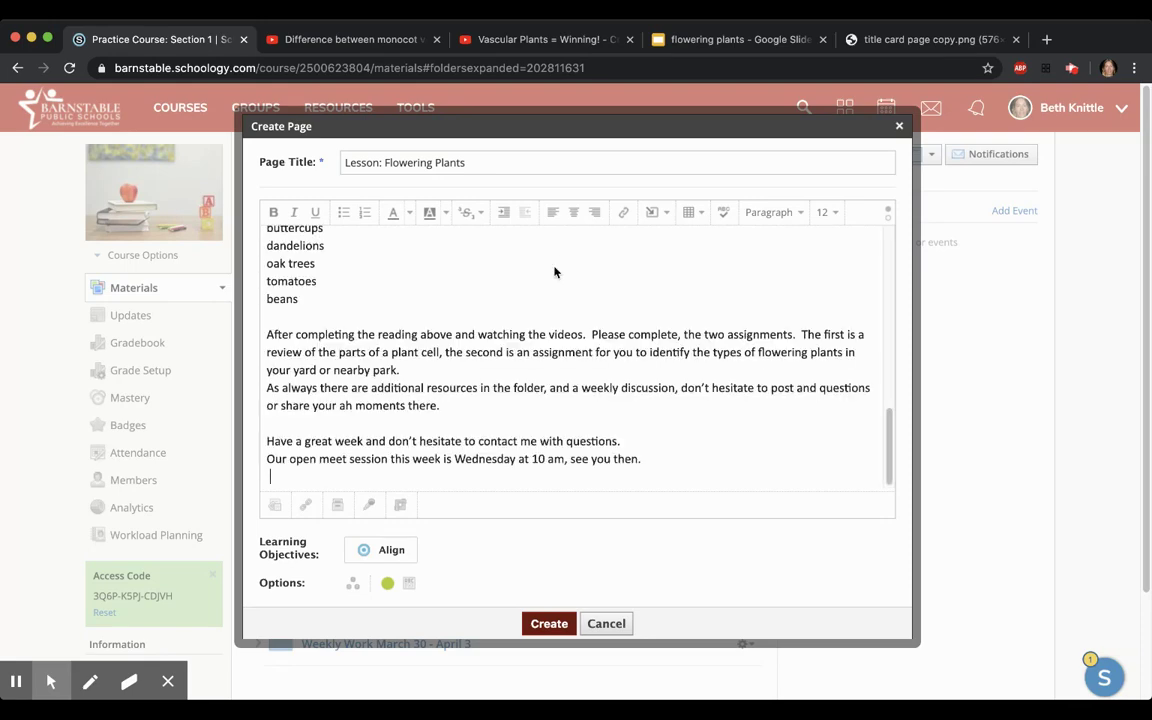
{"action": "left_click_drag", "start_coordinate": [890, 452], "coordinate": [886, 236]}
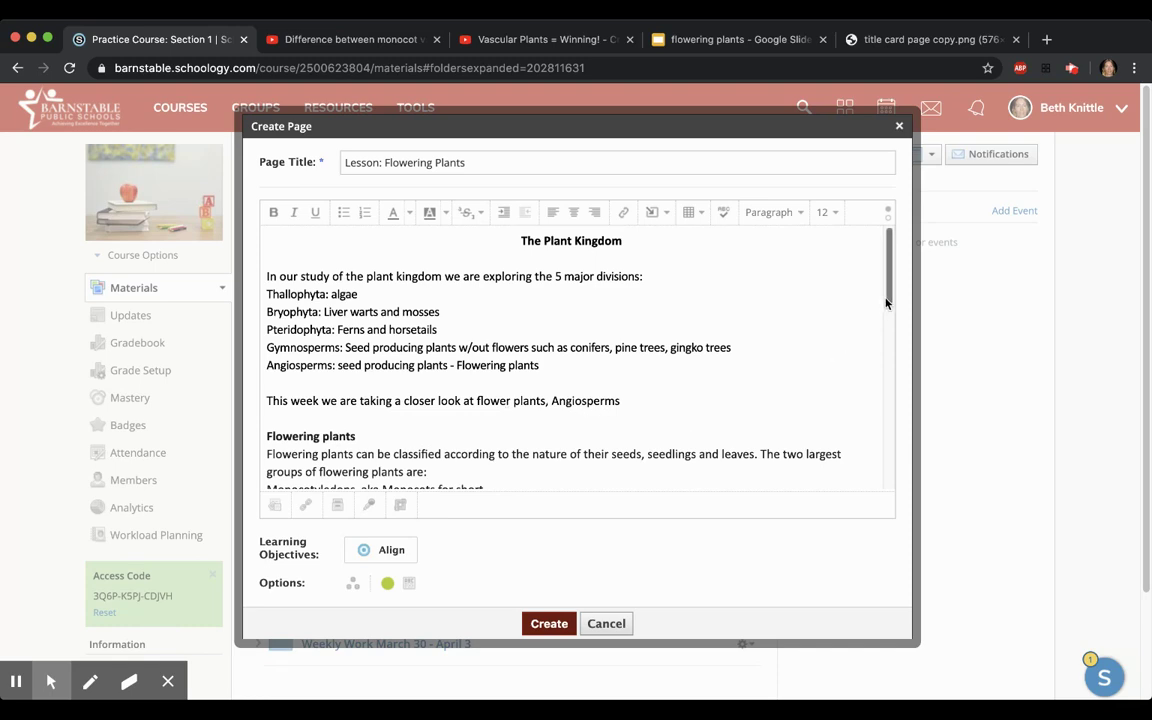
Add a blank line before the "As always" paragraph and a "What to do" line above "After completing the reading".
{"action": "left_click_drag", "start_coordinate": [880, 312], "coordinate": [885, 476]}
{"action": "left_click", "coordinate": [431, 390]}
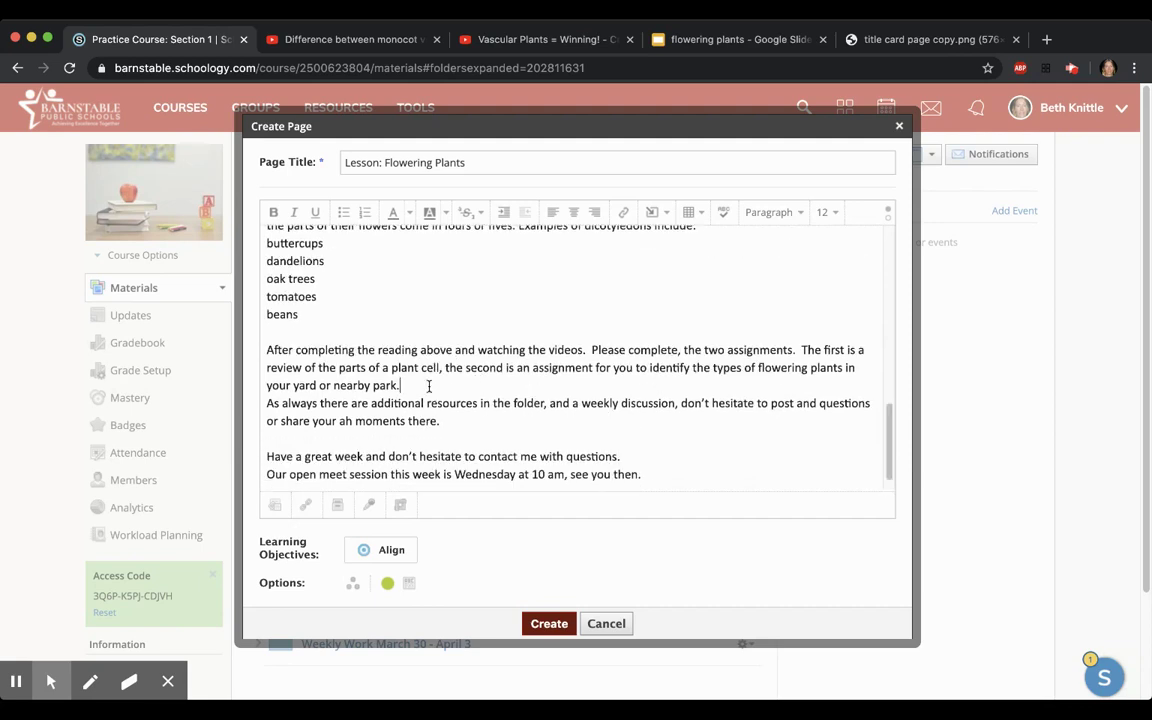
{"action": "key", "text": "Return"}
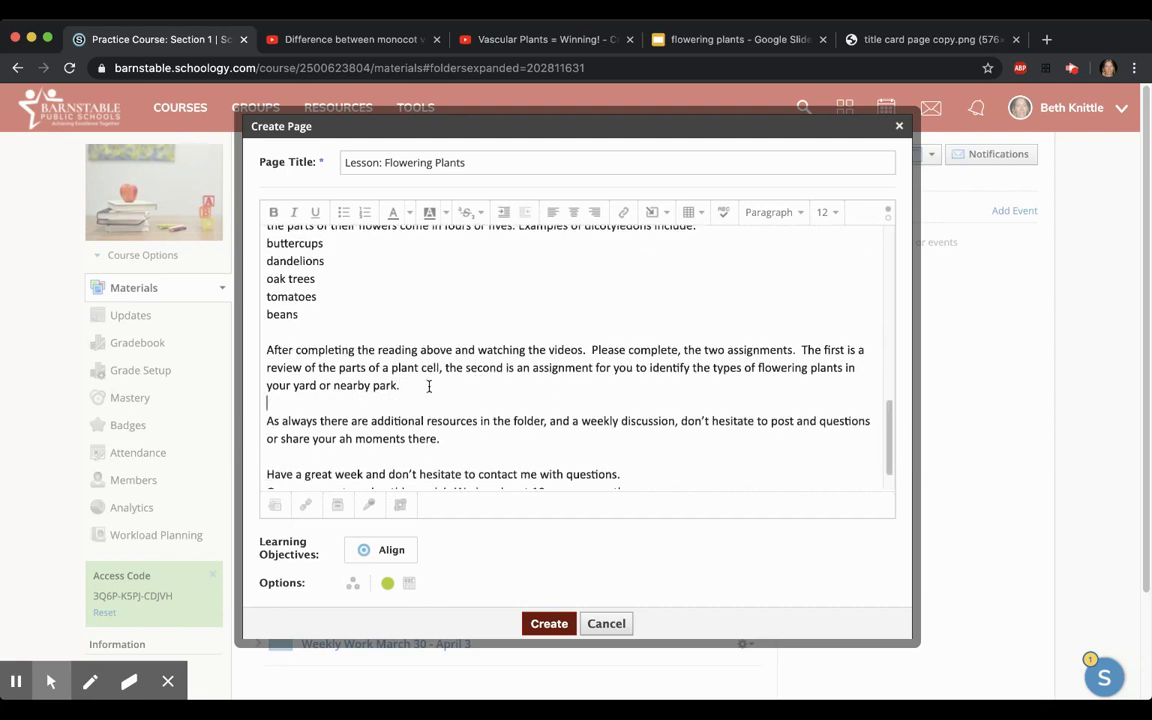
{"action": "left_click", "coordinate": [303, 332]}
{"action": "key", "text": "Return"}
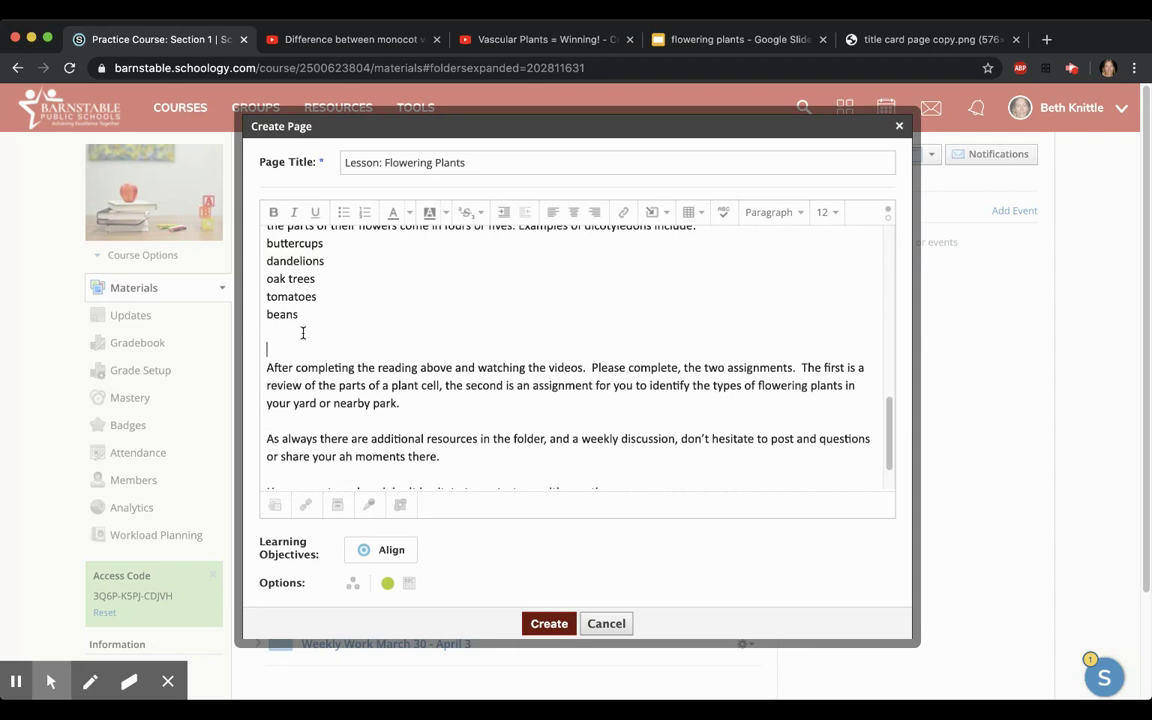
{"action": "type", "text": "What to do"}
Correct "ah moments" to "ah ha moments" and add a blank line before the open meet session sentence.
{"action": "left_click_drag", "start_coordinate": [886, 462], "coordinate": [886, 478]}
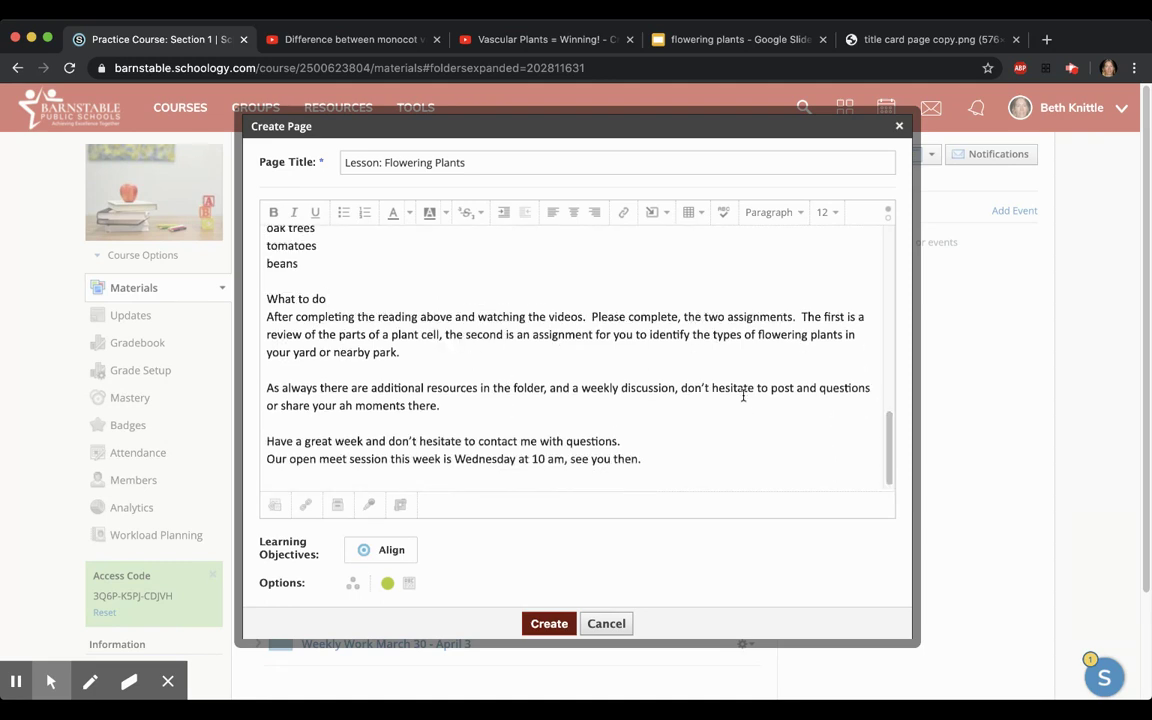
{"action": "left_click", "coordinate": [355, 407]}
{"action": "type", "text": "ha"}
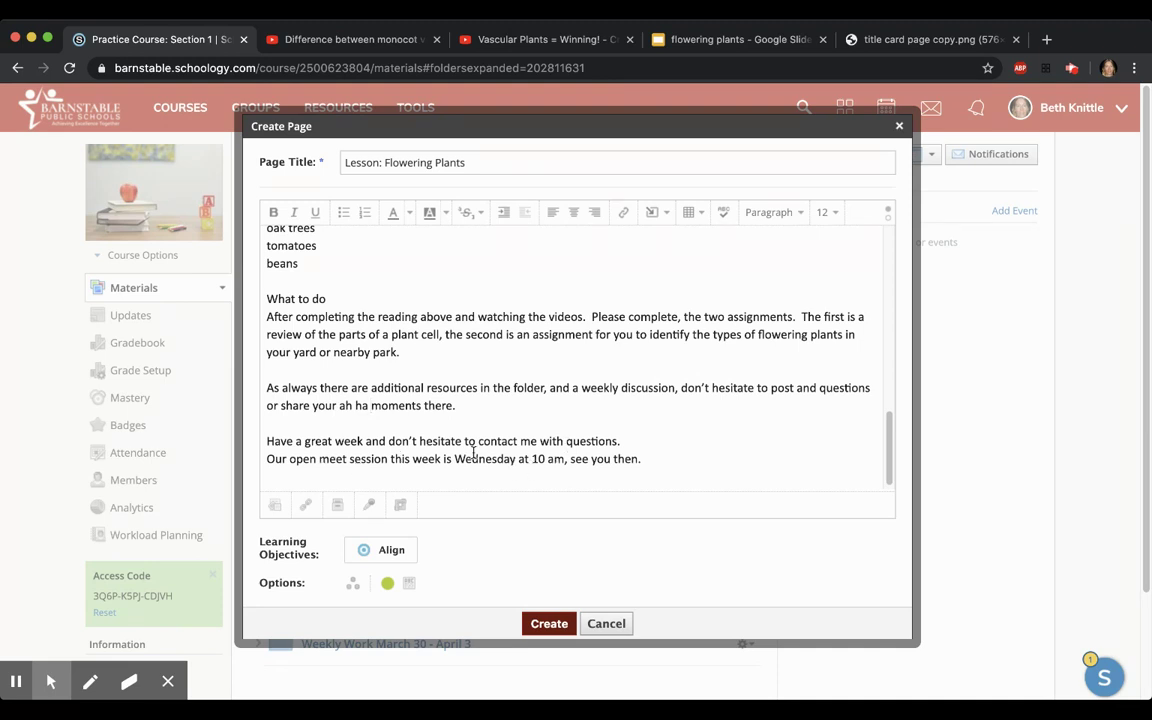
{"action": "left_click", "coordinate": [621, 441]}
{"action": "key", "text": "Return"}
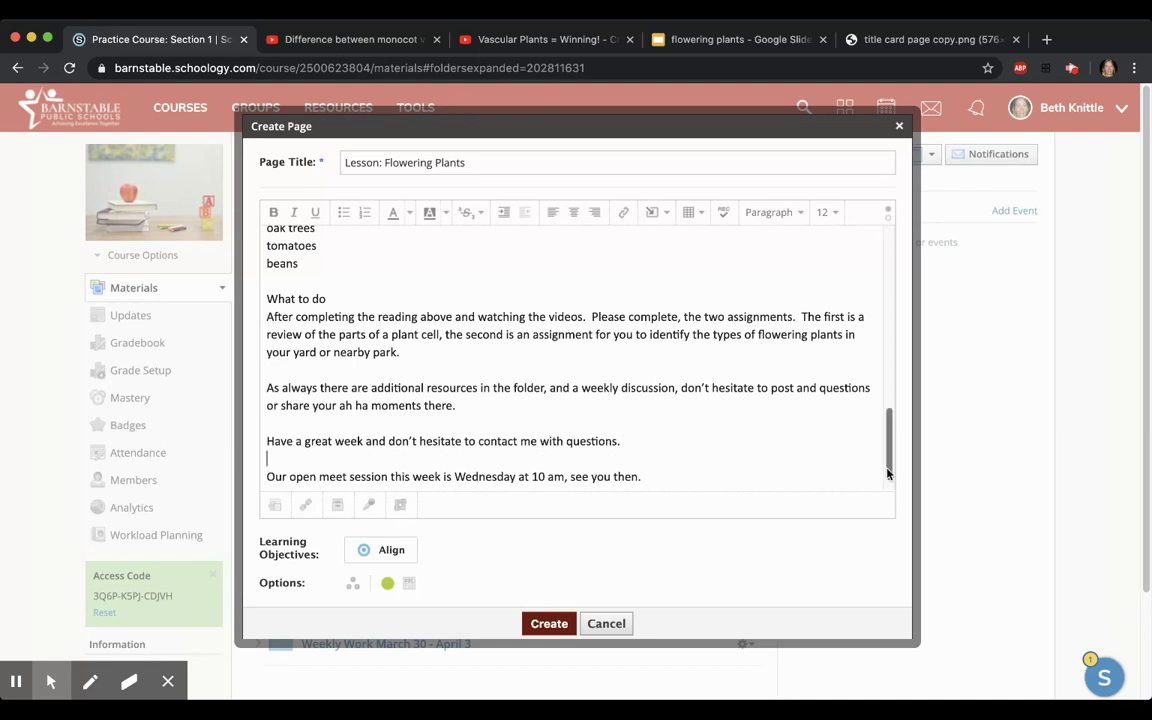
Insert two more blank lines between the "beans" item and the "What to do" line.
{"action": "left_click_drag", "start_coordinate": [886, 472], "coordinate": [888, 435]}
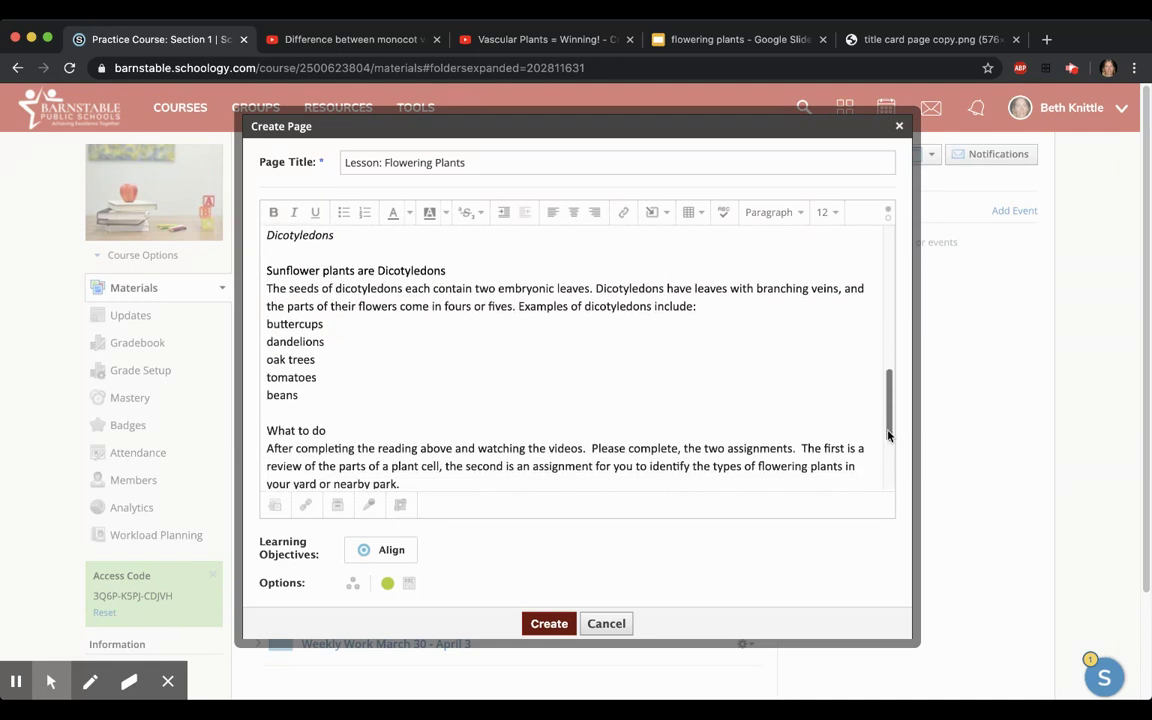
{"action": "left_click", "coordinate": [307, 402]}
{"action": "key", "text": "Return"}
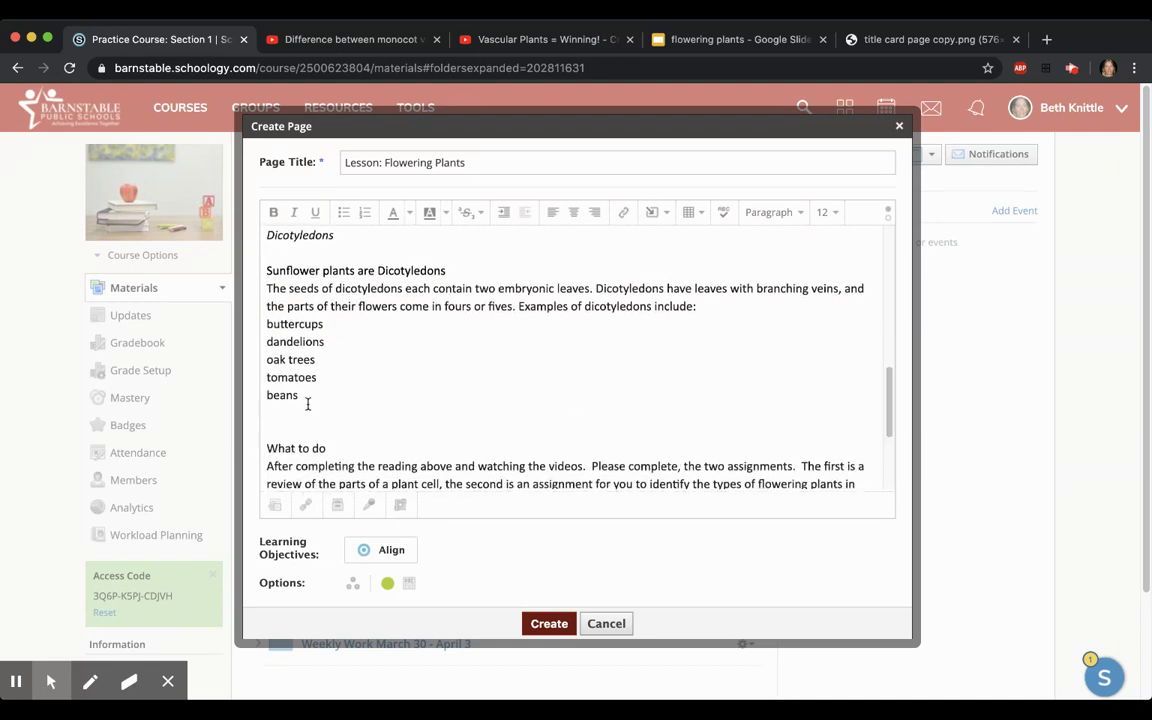
{"action": "left_click", "coordinate": [307, 412]}
{"action": "key", "text": "Return"}
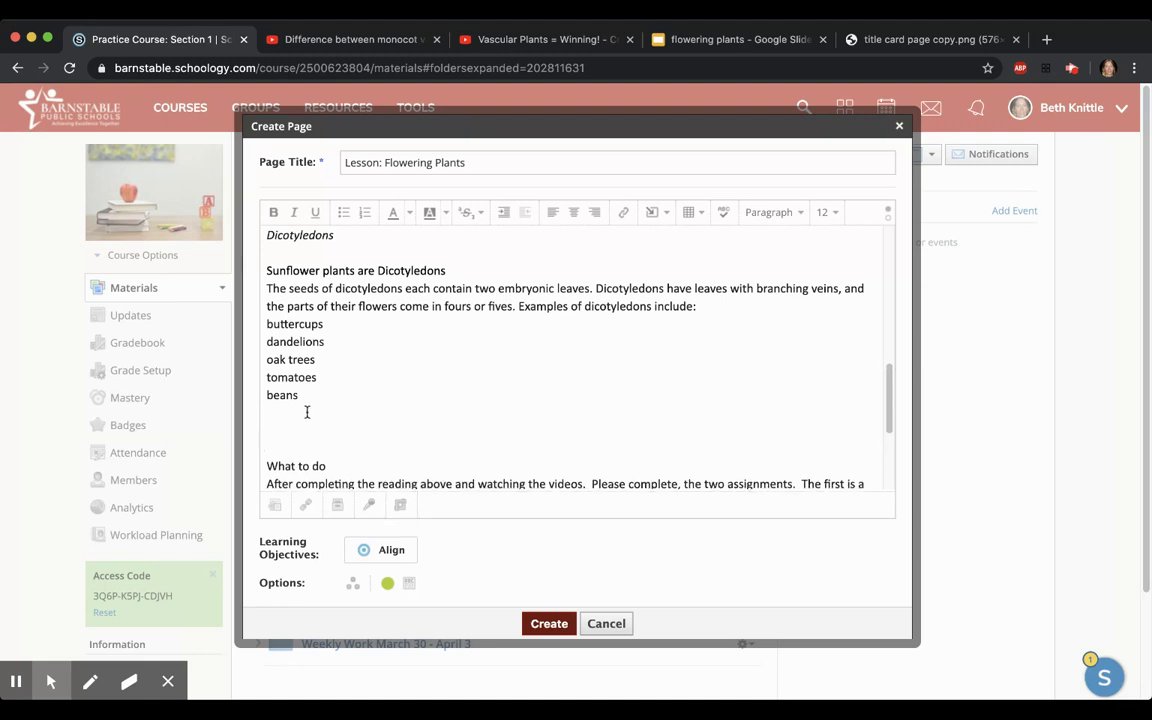
Enter the video caption "Vascular plant Plants Crash Course" in the space below the dicotyledon examples.
{"action": "type", "text": "Vascular plant"}
{"action": "key", "text": "BackSpace"}
{"action": "type", "text": "nt Plants C"}
{"action": "type", "text": "cour"}
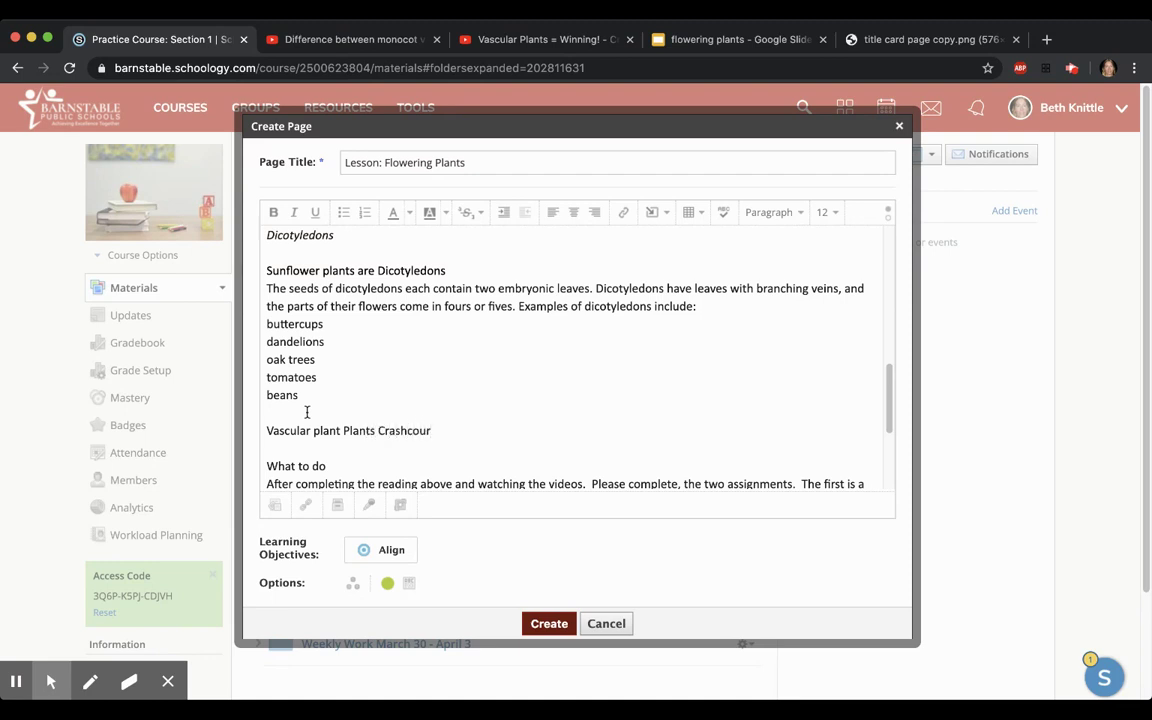
{"action": "key", "text": "BackSpace"}
{"action": "key", "text": "BackSpace"}
{"action": "key", "text": "BackSpace"}
{"action": "key", "text": "BackSpace"}
{"action": "type", "text": "Course"}
Change "plant" to "Plants" in the video caption and add an empty line beneath it.
{"action": "left_click", "coordinate": [317, 433]}
{"action": "key", "text": "BackSpace"}
{"action": "type", "text": "P"}
{"action": "left_click", "coordinate": [341, 433]}
{"action": "type", "text": "s"}
{"action": "left_click", "coordinate": [457, 442]}
{"action": "key", "text": "Return"}
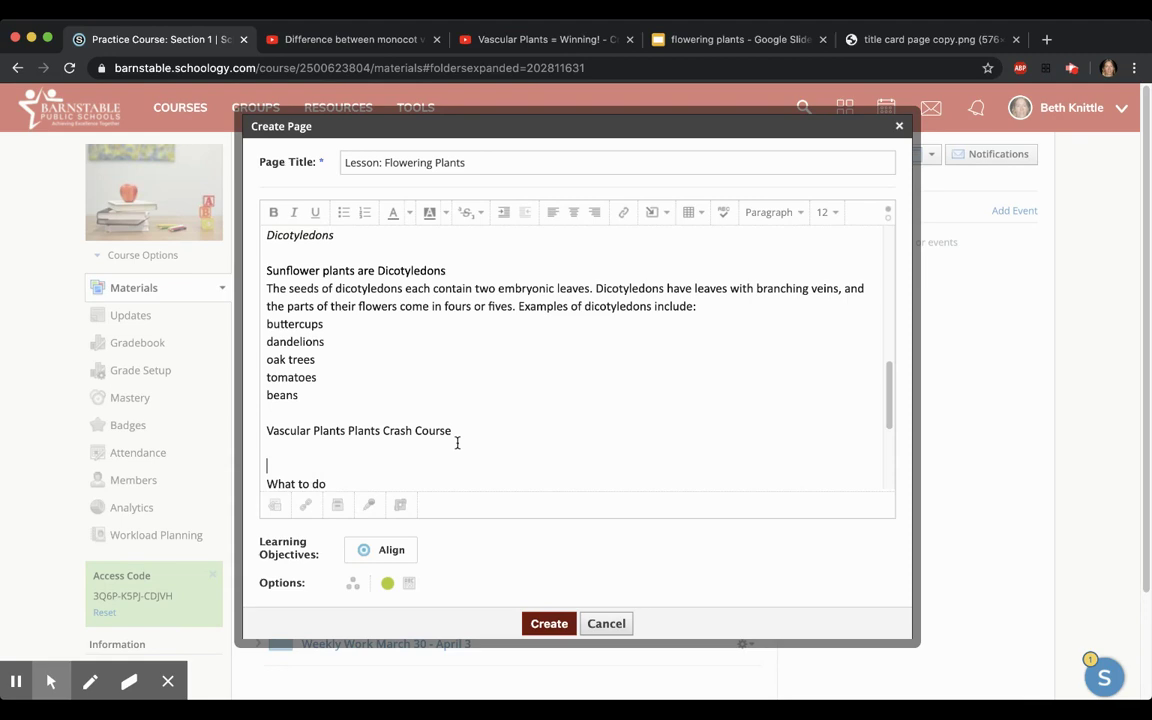
Switch to YouTube and copy the embed code of the video "Vascular Plants = Winning! - Crash Course Biology #37".
{"action": "left_click", "coordinate": [563, 42]}
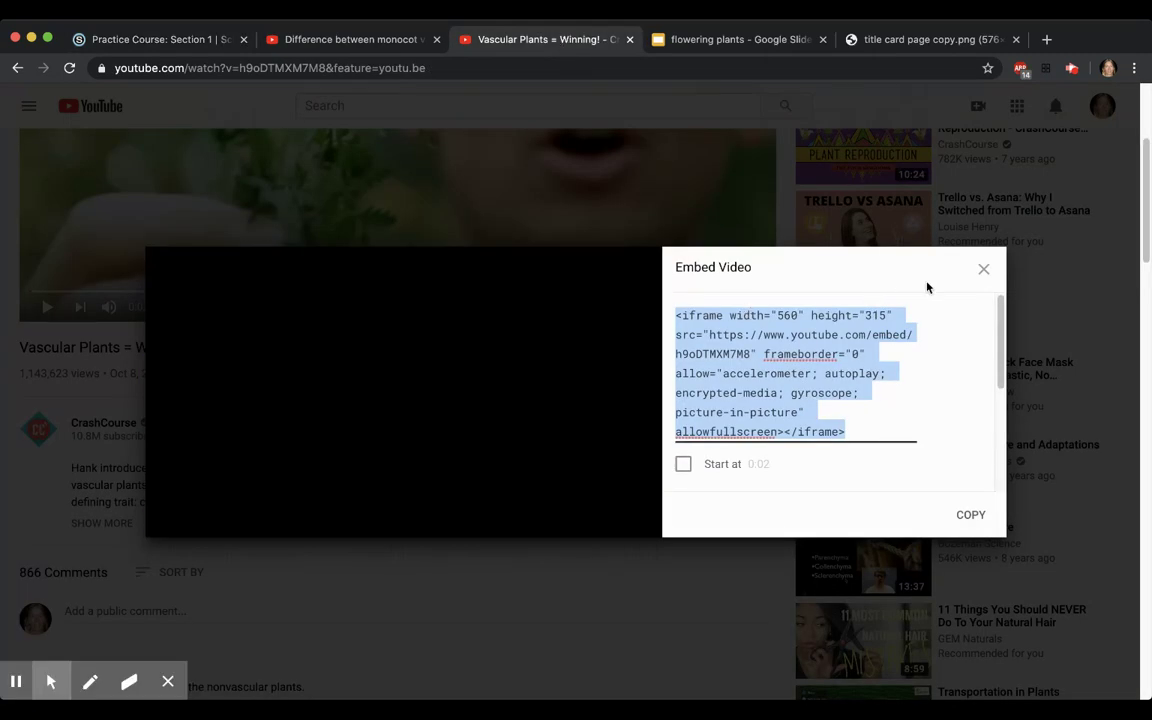
{"action": "left_click", "coordinate": [984, 271]}
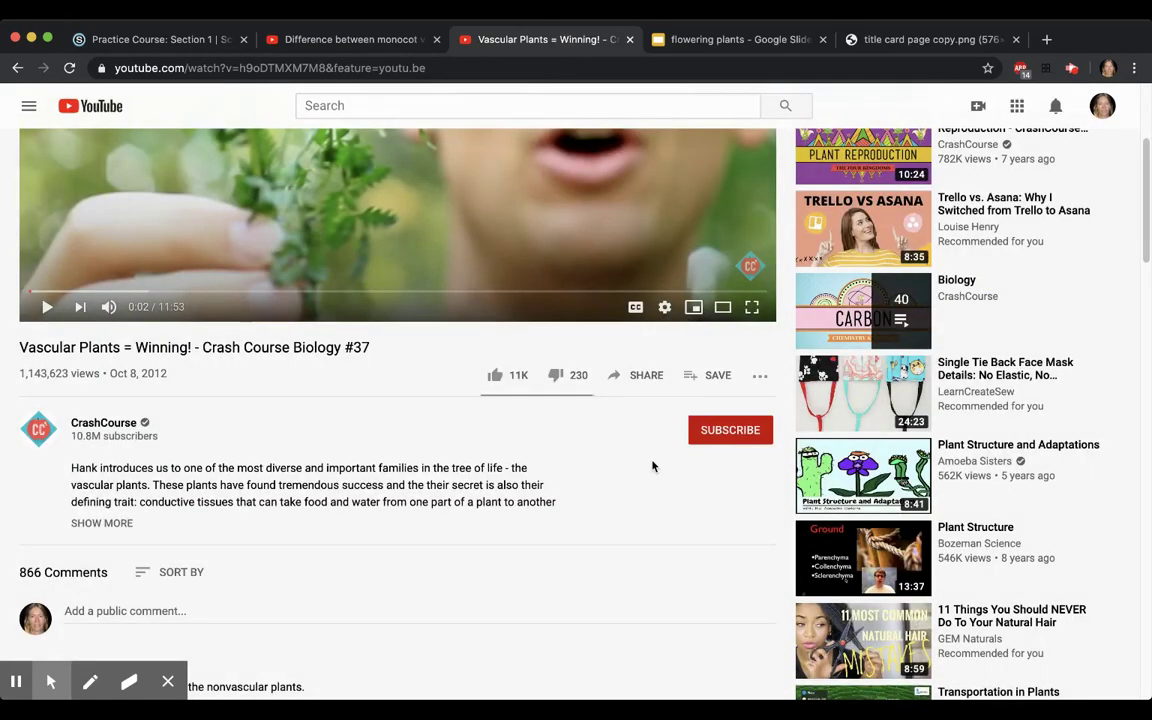
{"action": "left_click", "coordinate": [640, 377]}
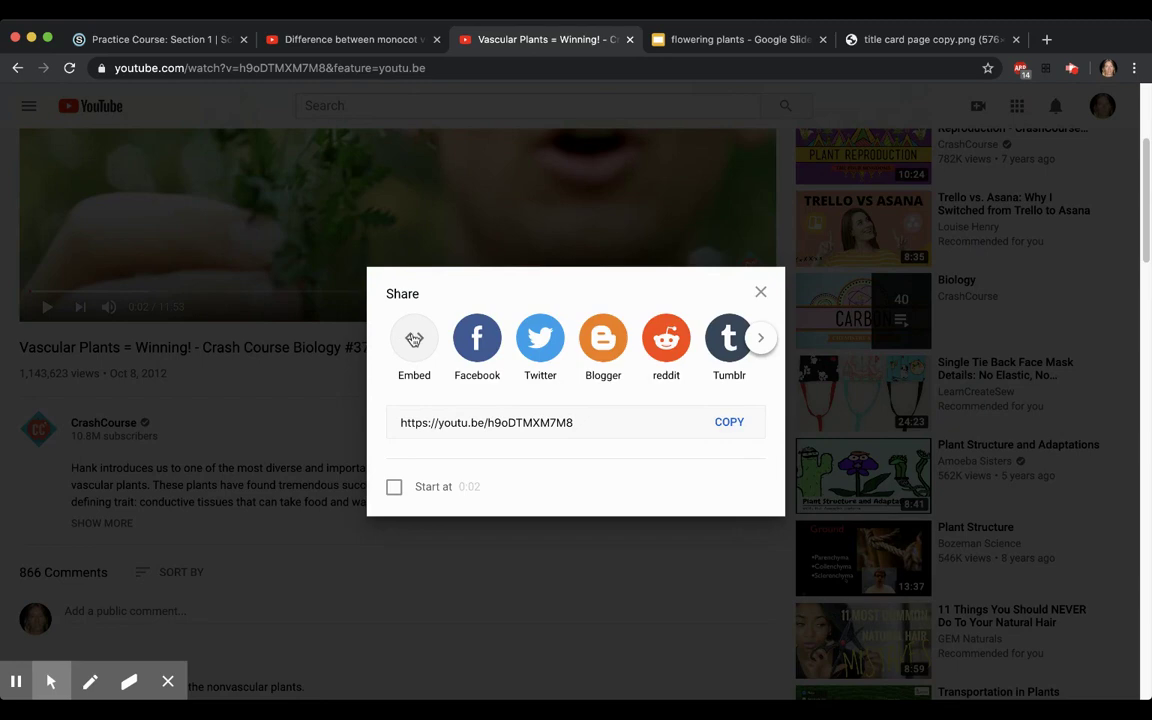
{"action": "left_click", "coordinate": [414, 340]}
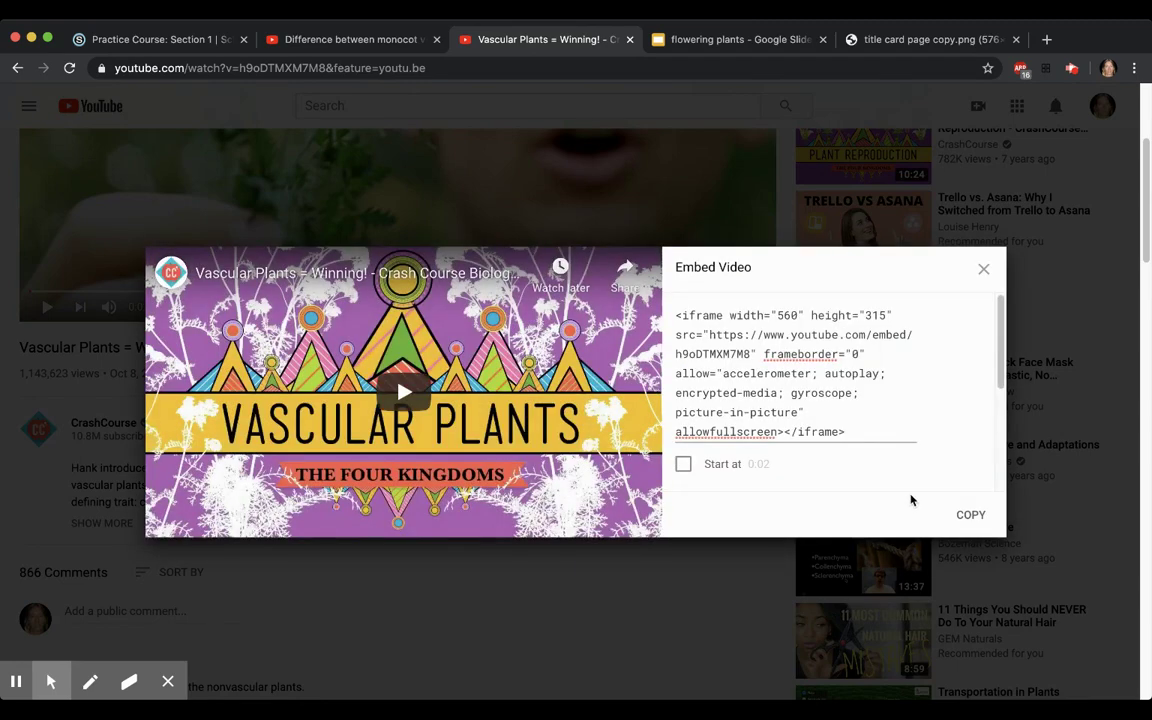
{"action": "left_click", "coordinate": [970, 514]}
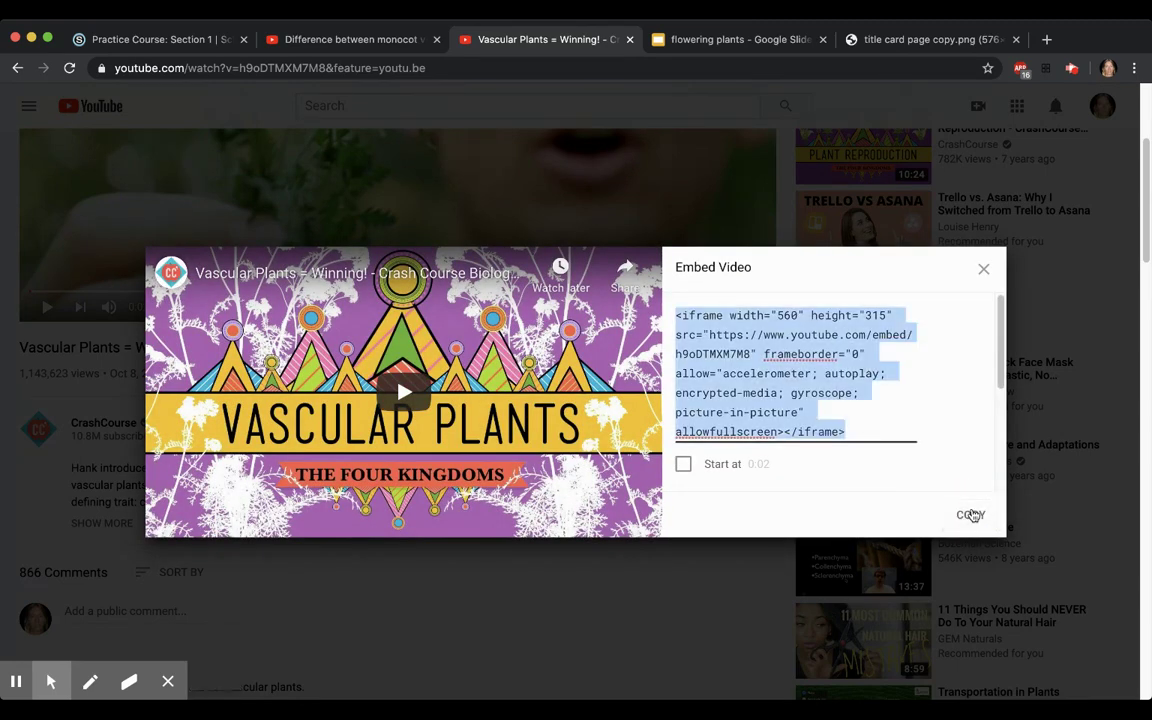
Return to Schoology and insert the copied embed code as web media below the Crash Course caption.
{"action": "left_click", "coordinate": [198, 41]}
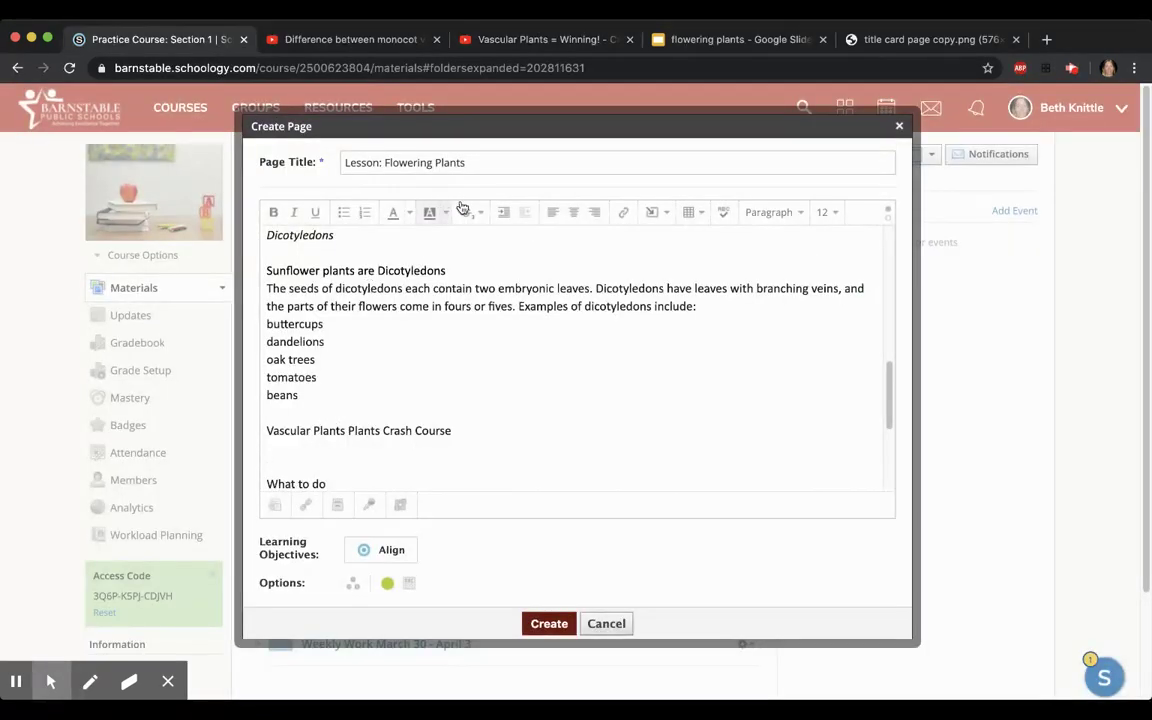
{"action": "left_click", "coordinate": [666, 216]}
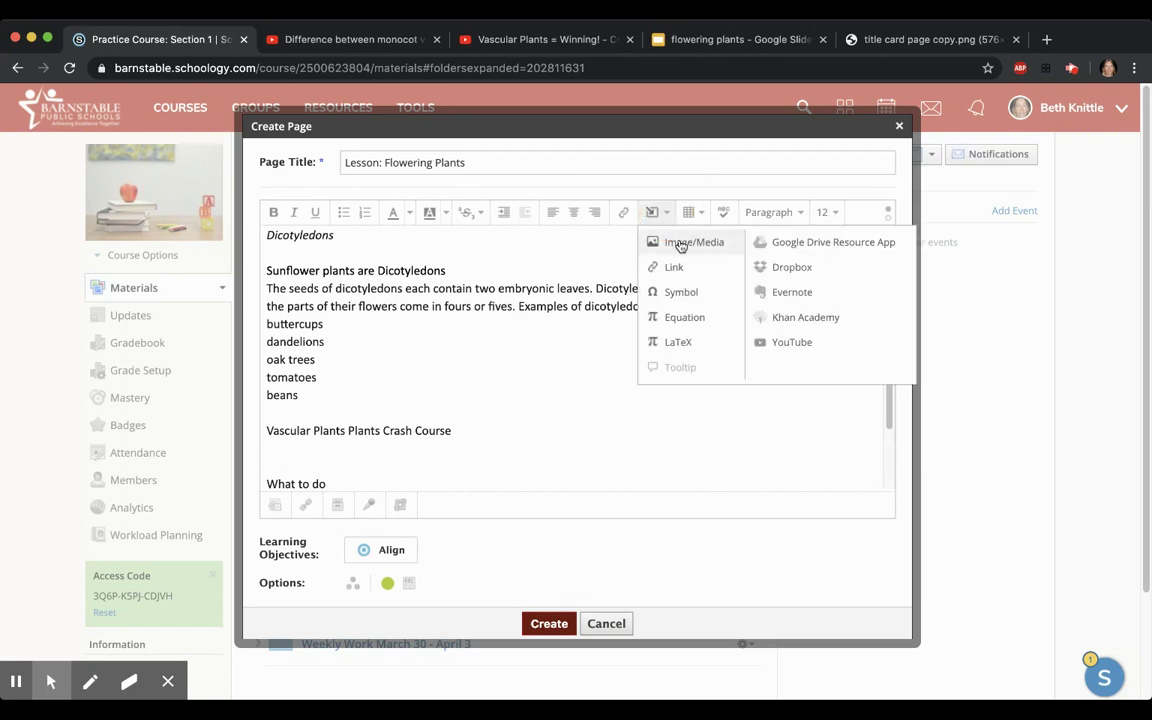
{"action": "left_click", "coordinate": [680, 243]}
{"action": "left_click", "coordinate": [572, 258]}
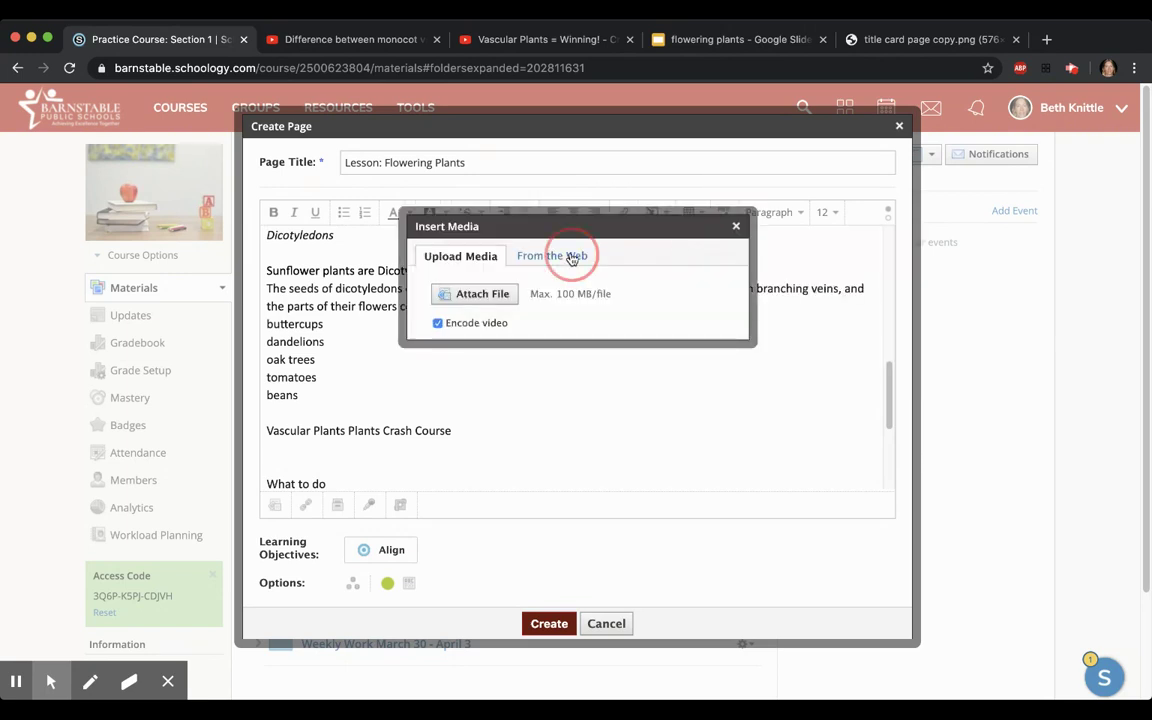
{"action": "left_click", "coordinate": [587, 275]}
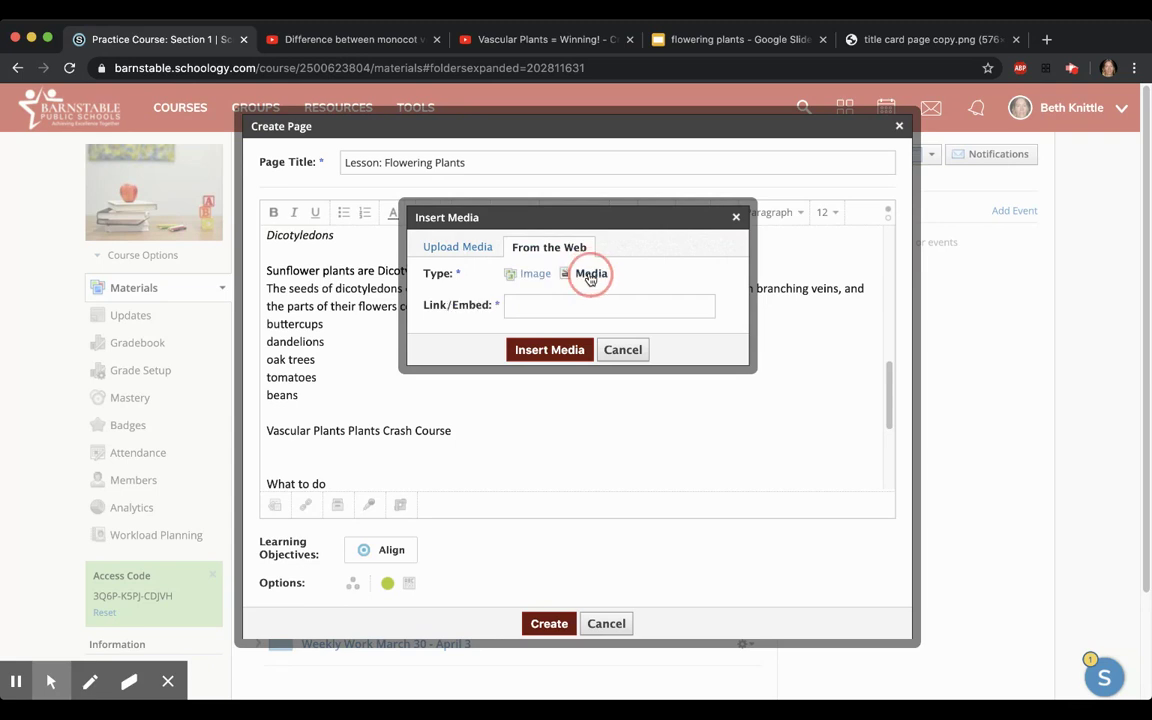
{"action": "left_click", "coordinate": [552, 304]}
{"action": "key", "text": "super+v"}
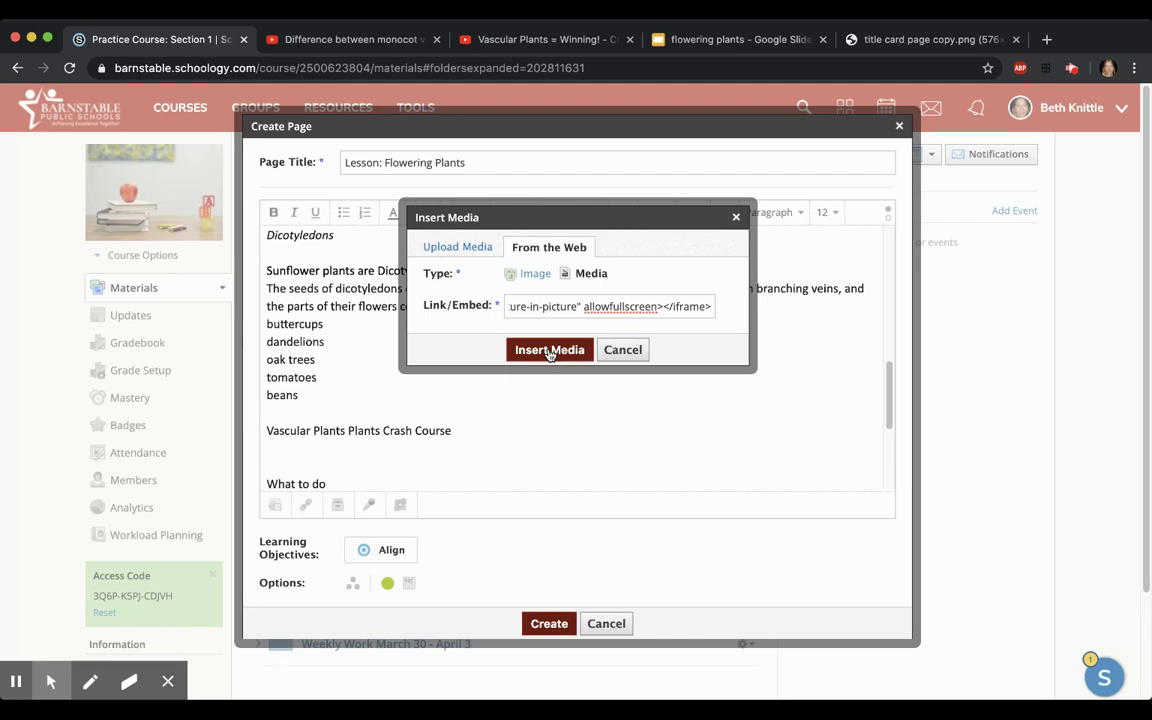
{"action": "left_click", "coordinate": [549, 352]}
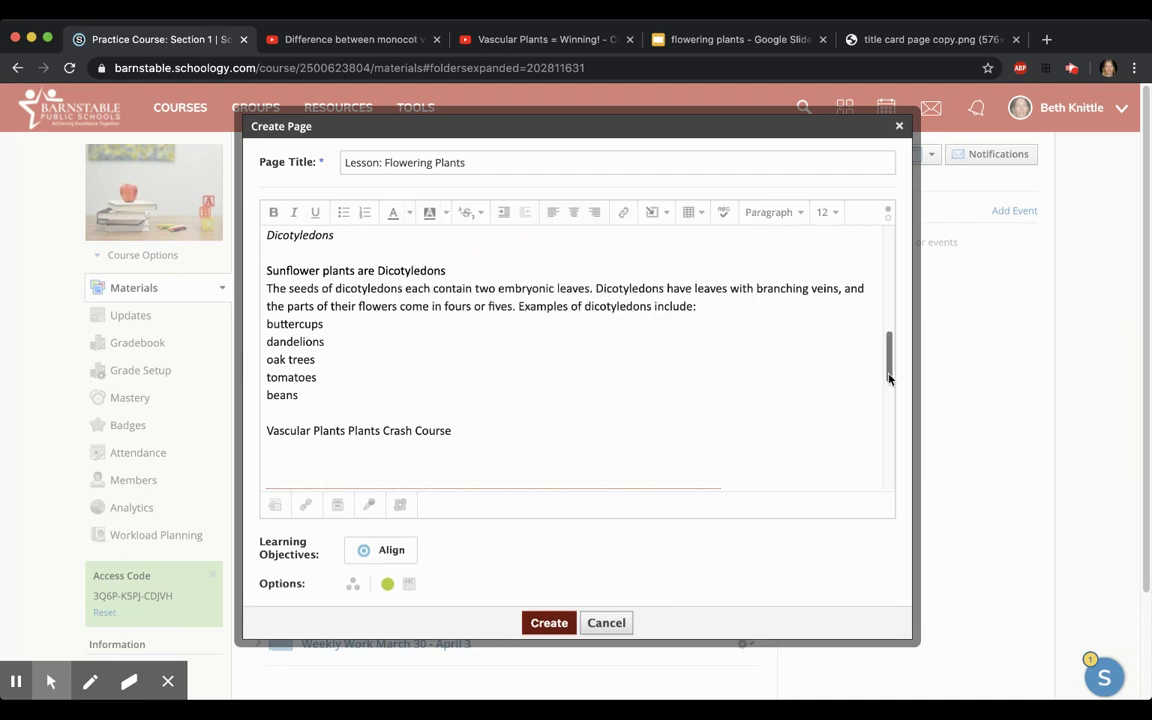
Add the caption "Difference between monocots and dicots" between the embedded video and "What to do", followed by a new line.
{"action": "left_click_drag", "start_coordinate": [890, 368], "coordinate": [893, 443]}
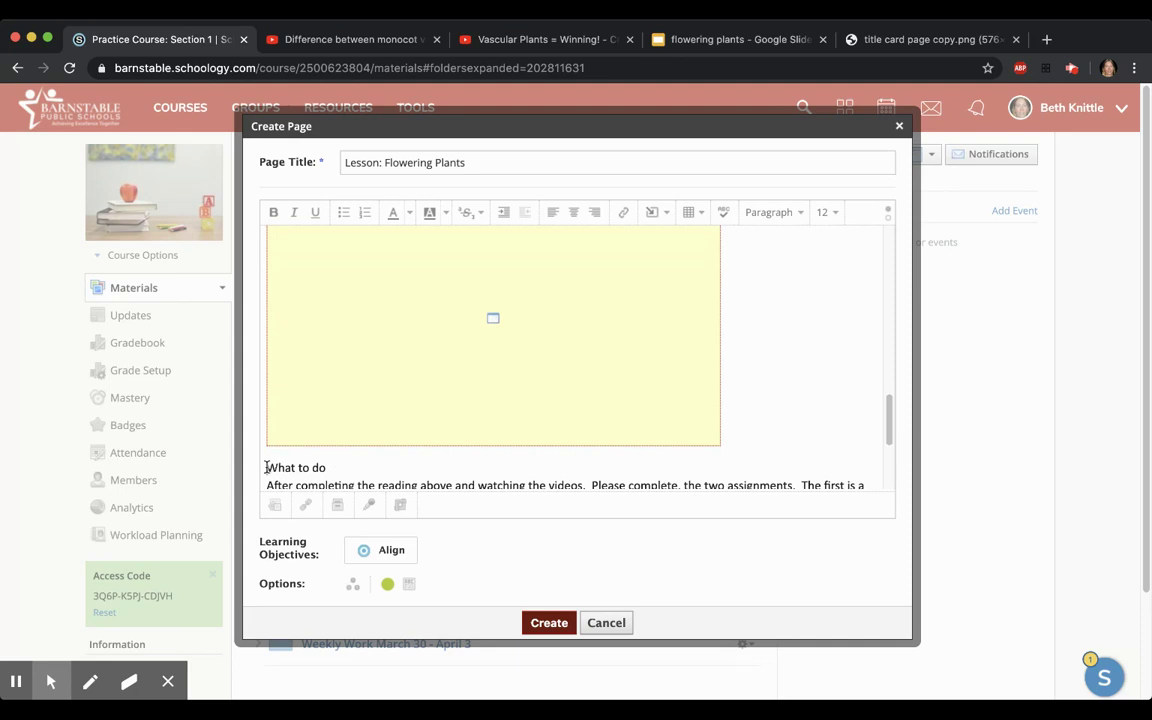
{"action": "key", "text": "Return"}
{"action": "key", "text": "Return"}
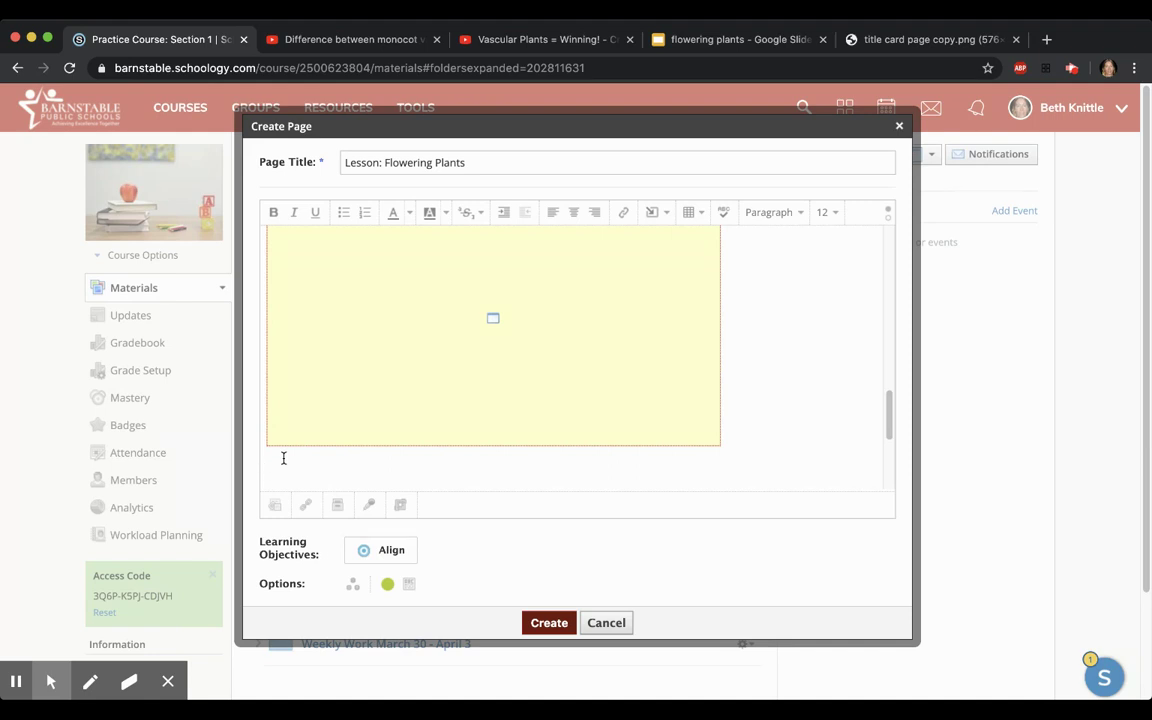
{"action": "type", "text": "Difference between monocots and "}
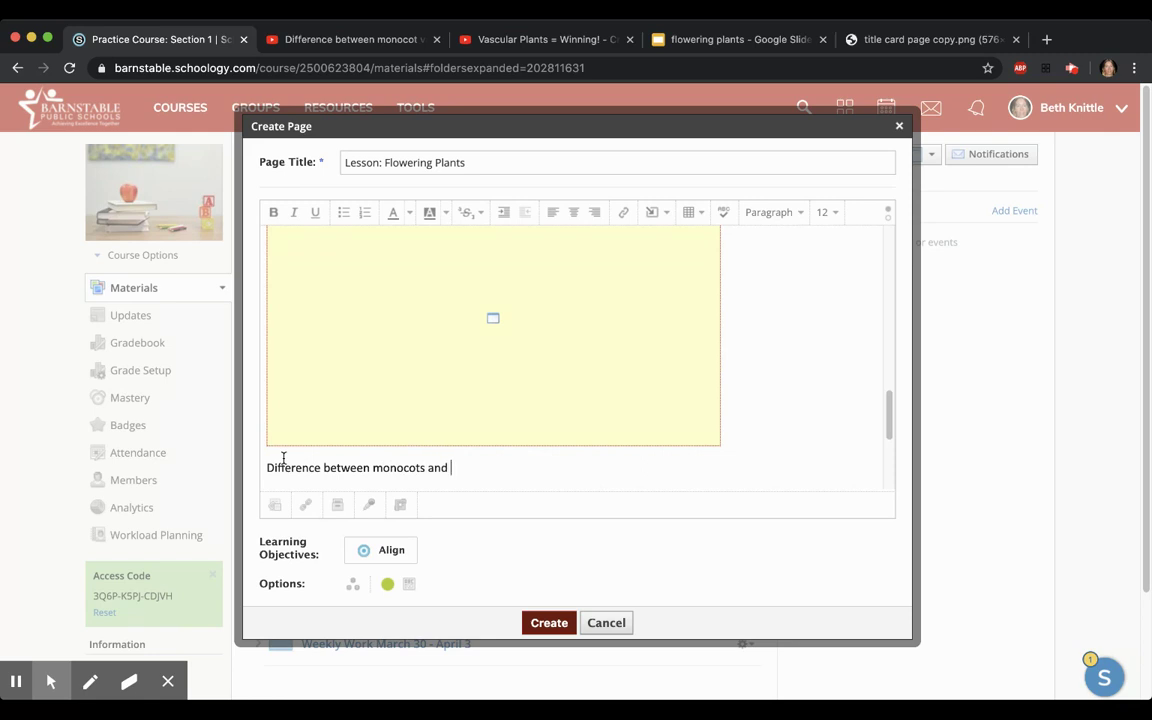
{"action": "type", "text": "di"}
{"action": "key", "text": "BackSpace"}
{"action": "type", "text": "dicots"}
{"action": "key", "text": "Return"}
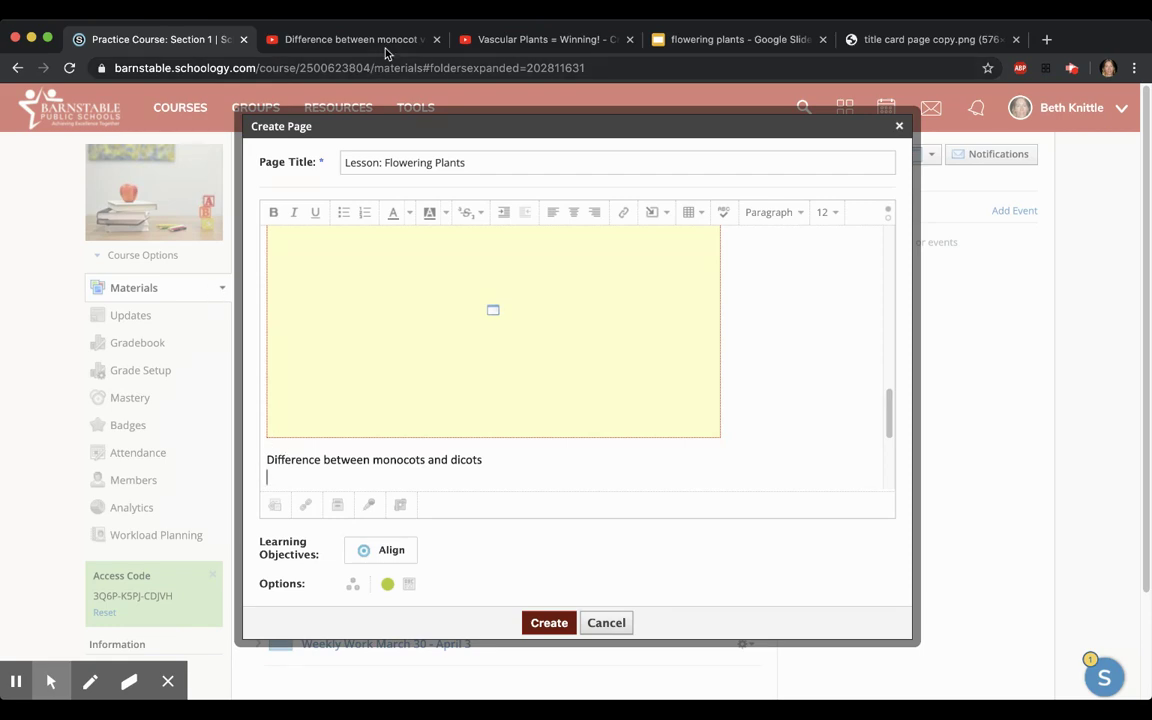
Switch to YouTube and copy the embed code of the video "Difference between monocot vs dicot plants".
{"action": "left_click", "coordinate": [348, 38]}
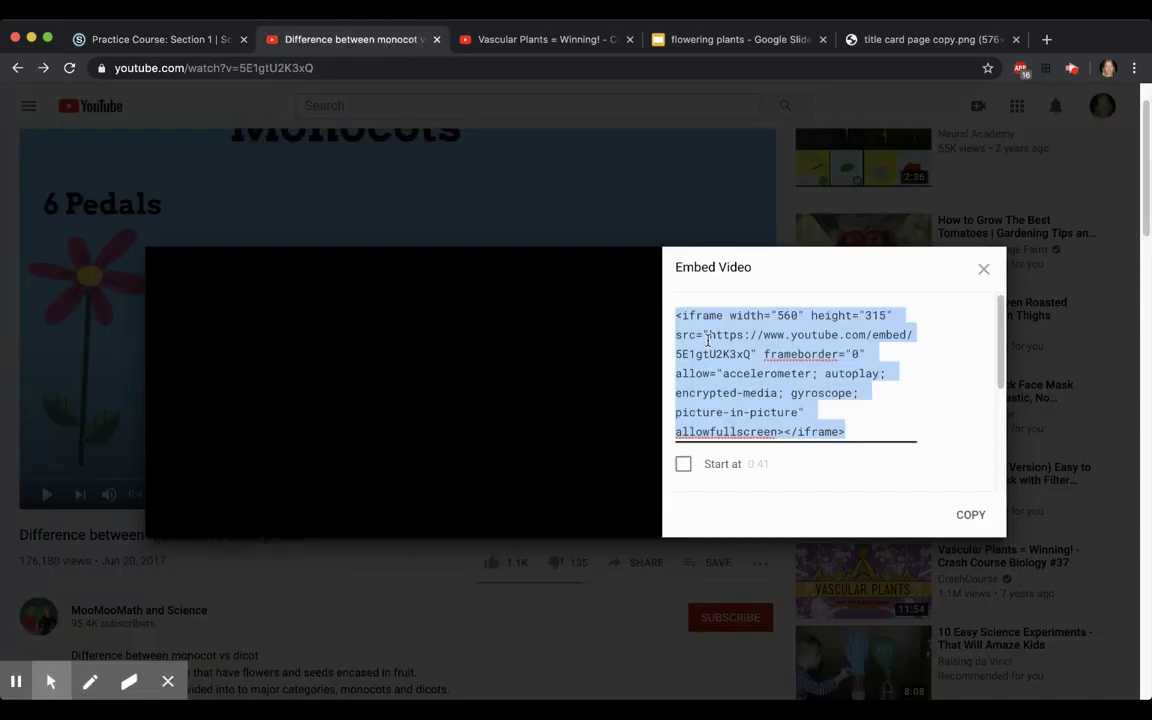
{"action": "left_click", "coordinate": [982, 269]}
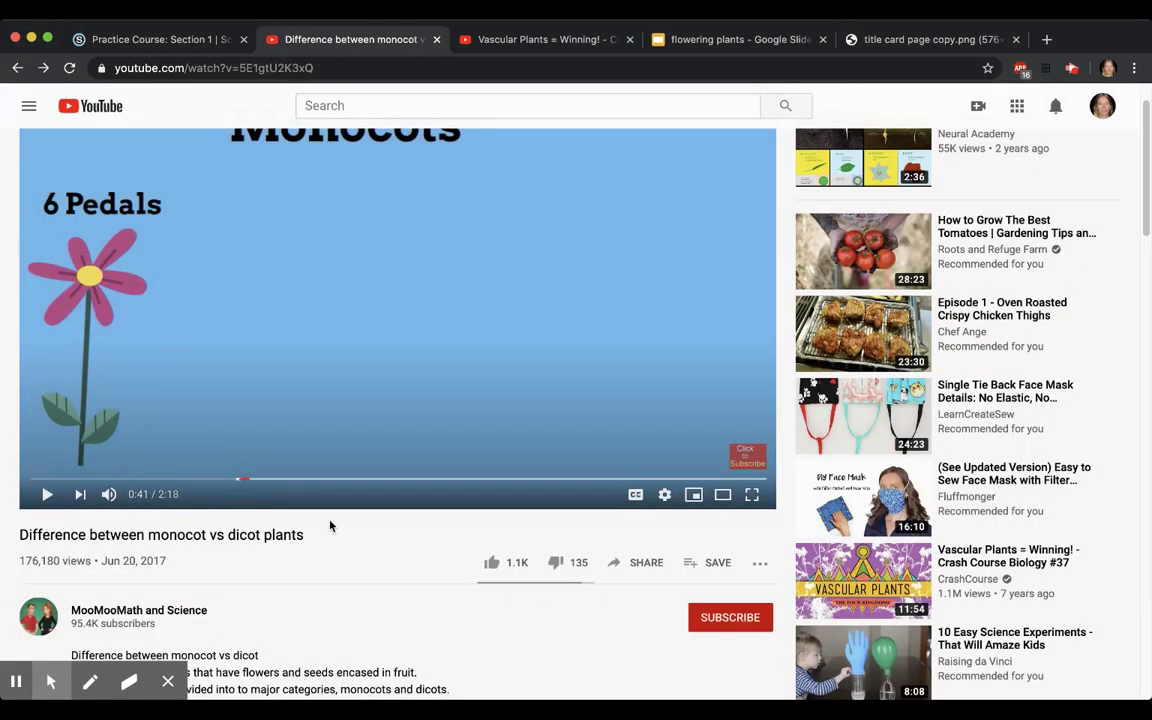
{"action": "left_click", "coordinate": [653, 566]}
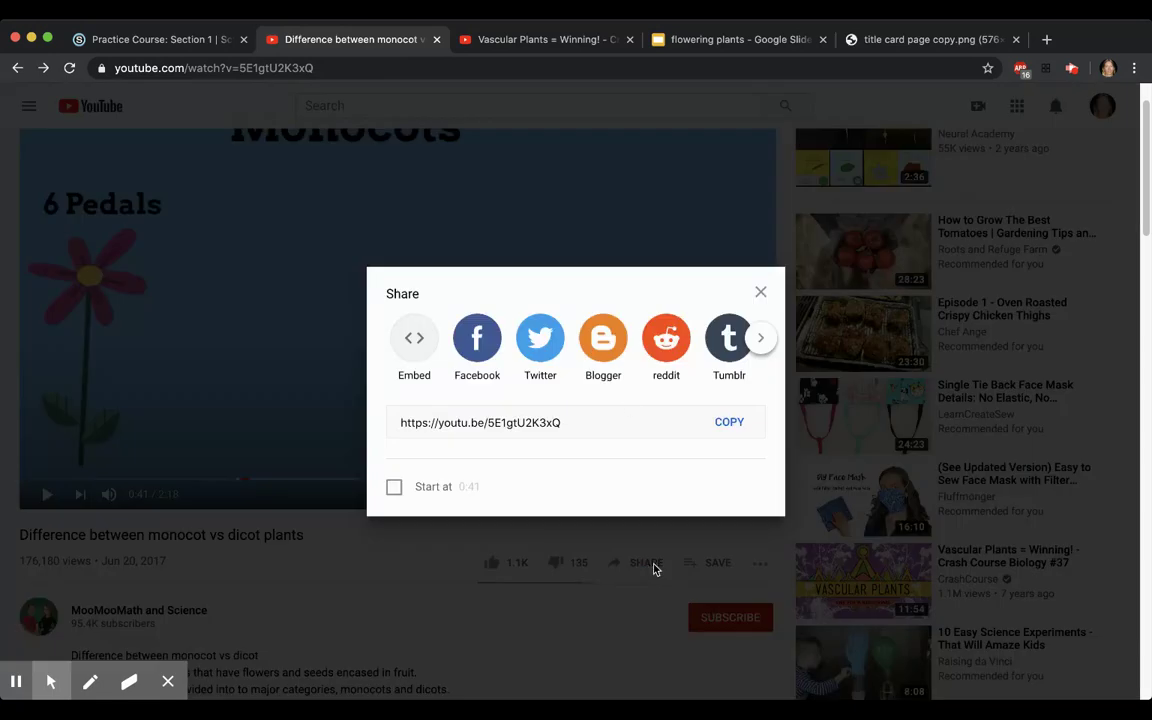
{"action": "left_click", "coordinate": [415, 342]}
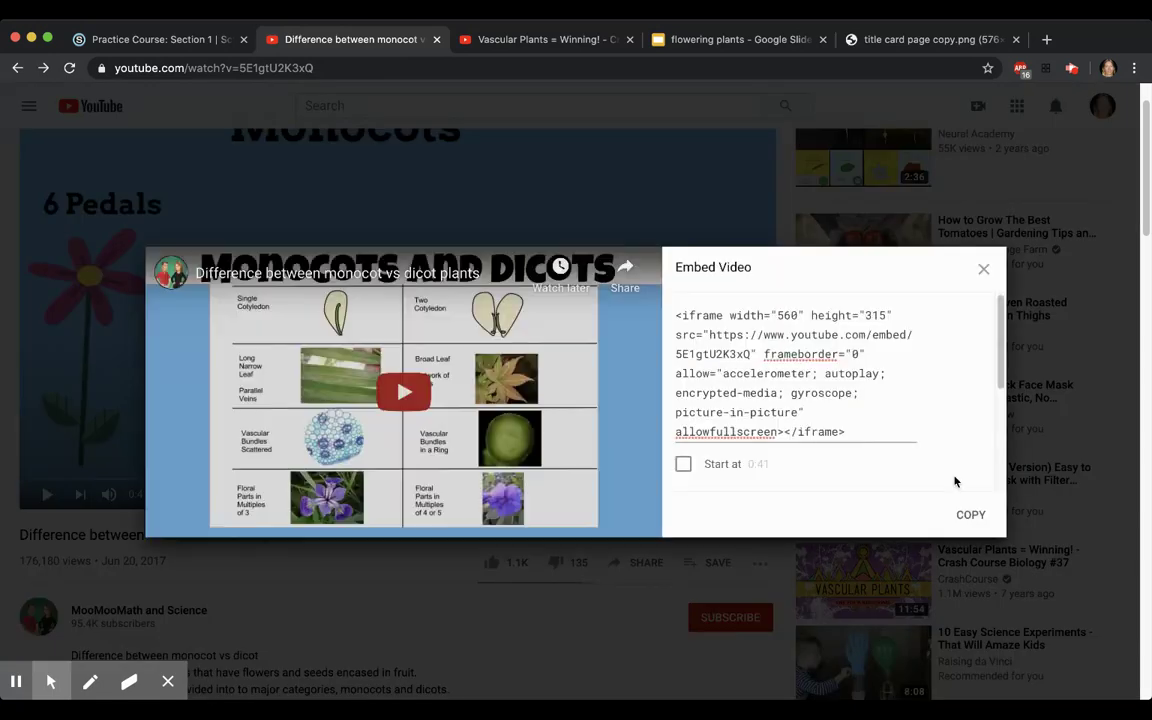
{"action": "left_click", "coordinate": [970, 514]}
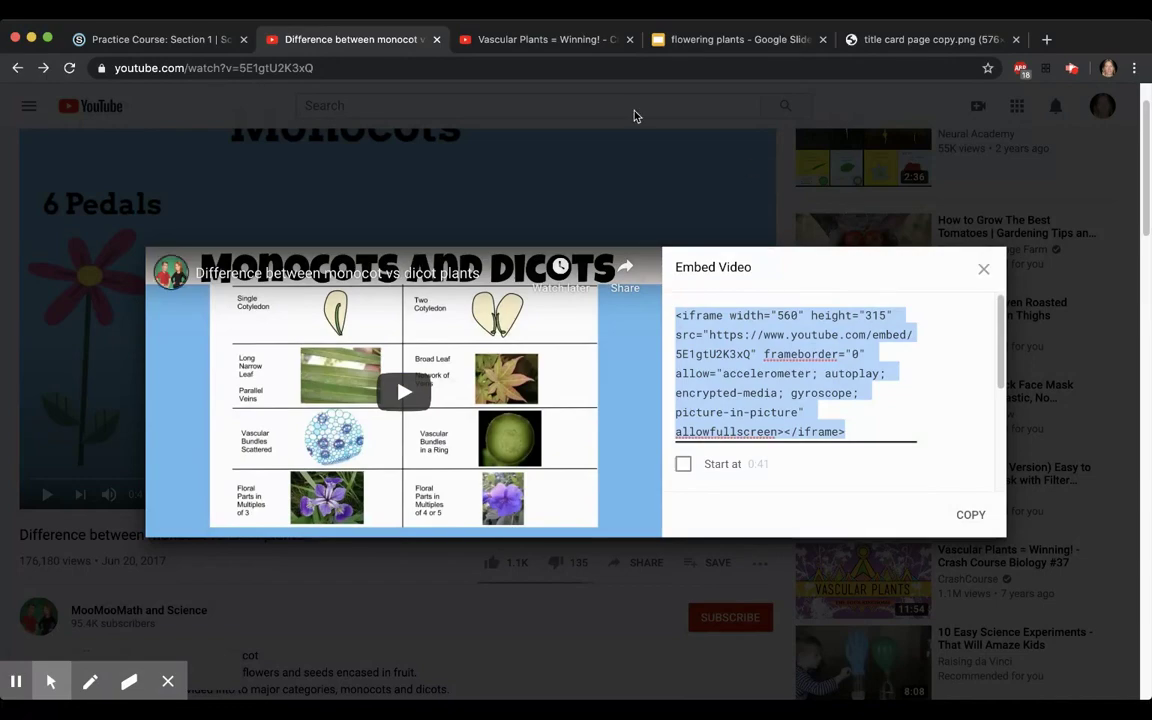
Return to Schoology and insert the copied embed code as web media below the caption "Difference between monocots and dicots".
{"action": "left_click", "coordinate": [192, 41]}
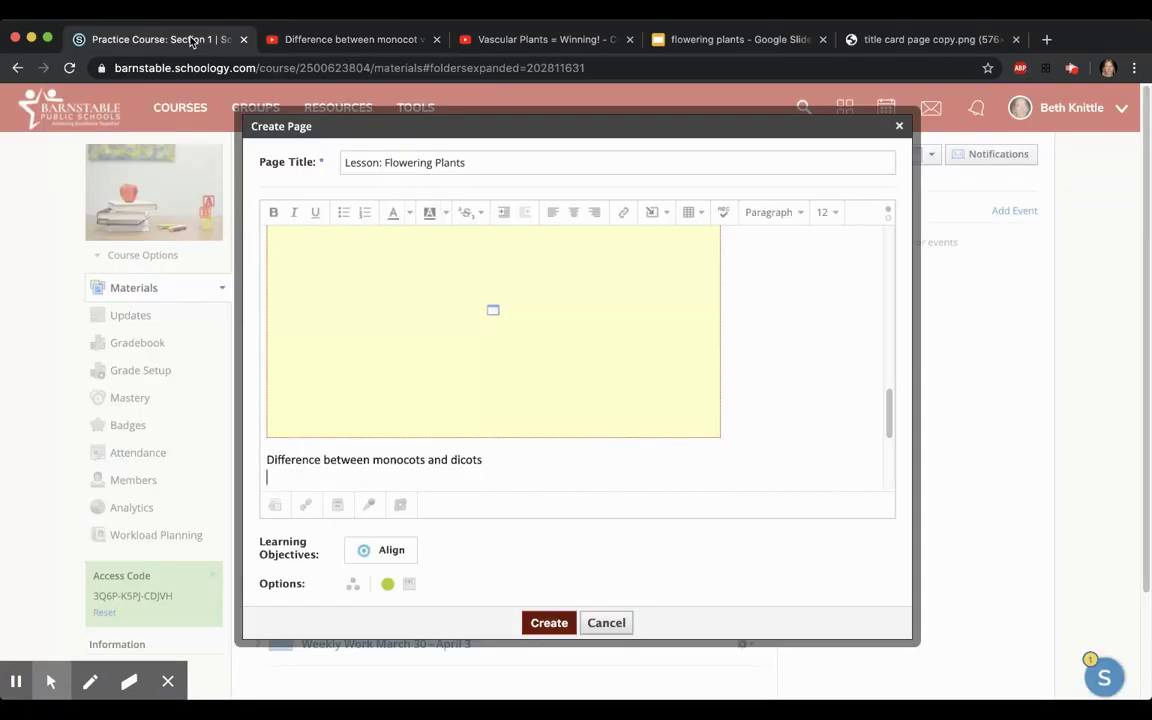
{"action": "left_click", "coordinate": [664, 216]}
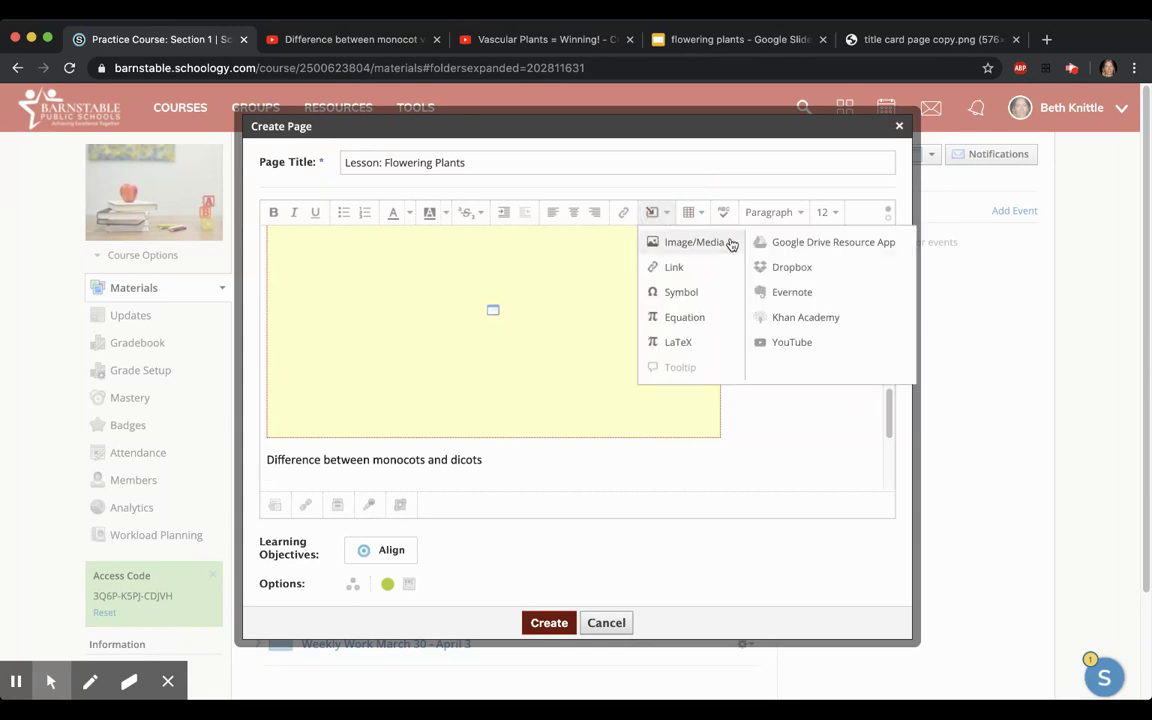
{"action": "left_click", "coordinate": [700, 241]}
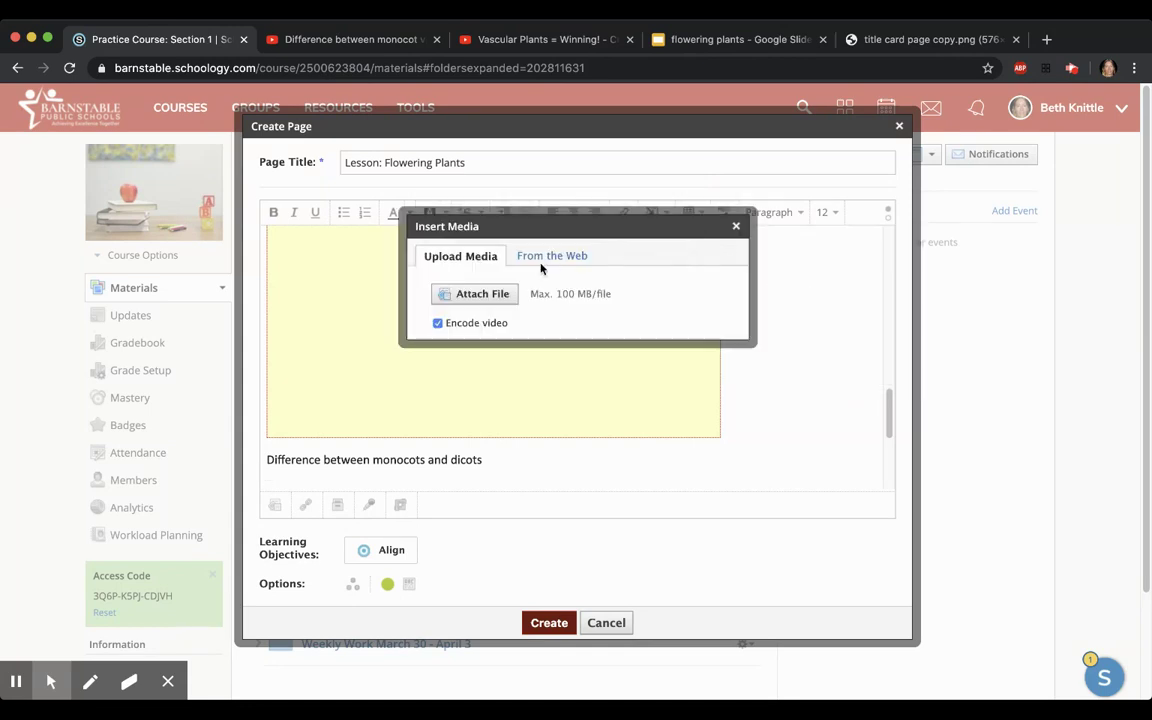
{"action": "left_click", "coordinate": [547, 257]}
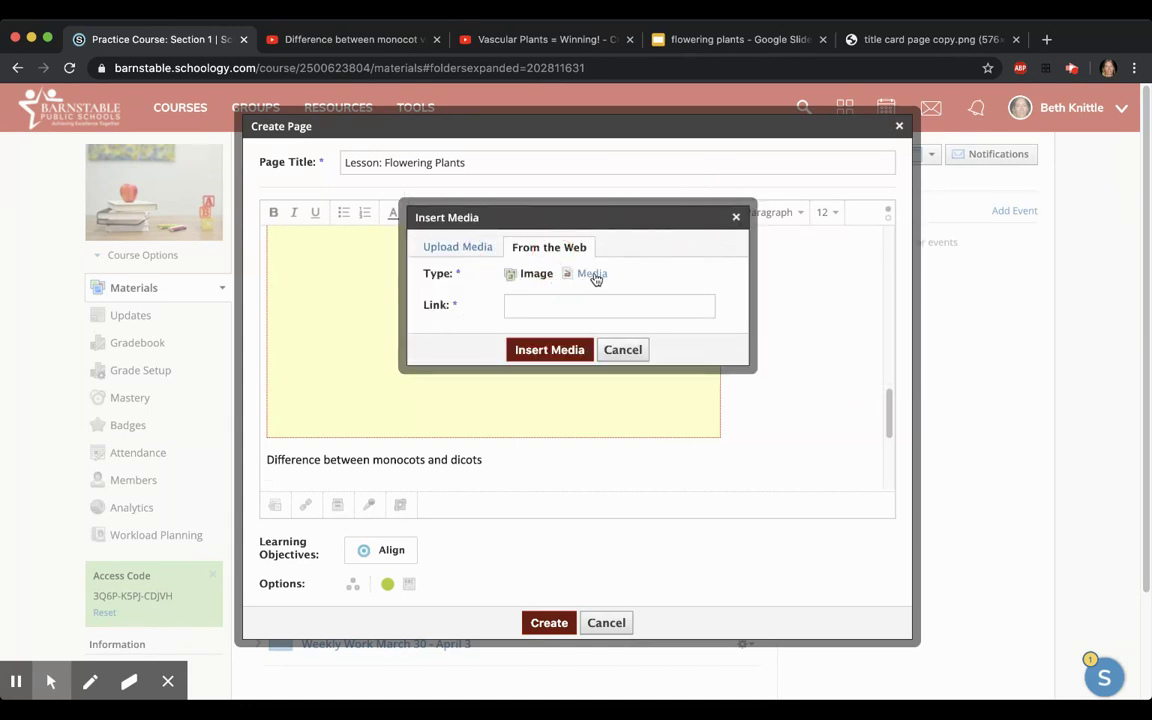
{"action": "left_click", "coordinate": [591, 273]}
{"action": "left_click", "coordinate": [554, 305]}
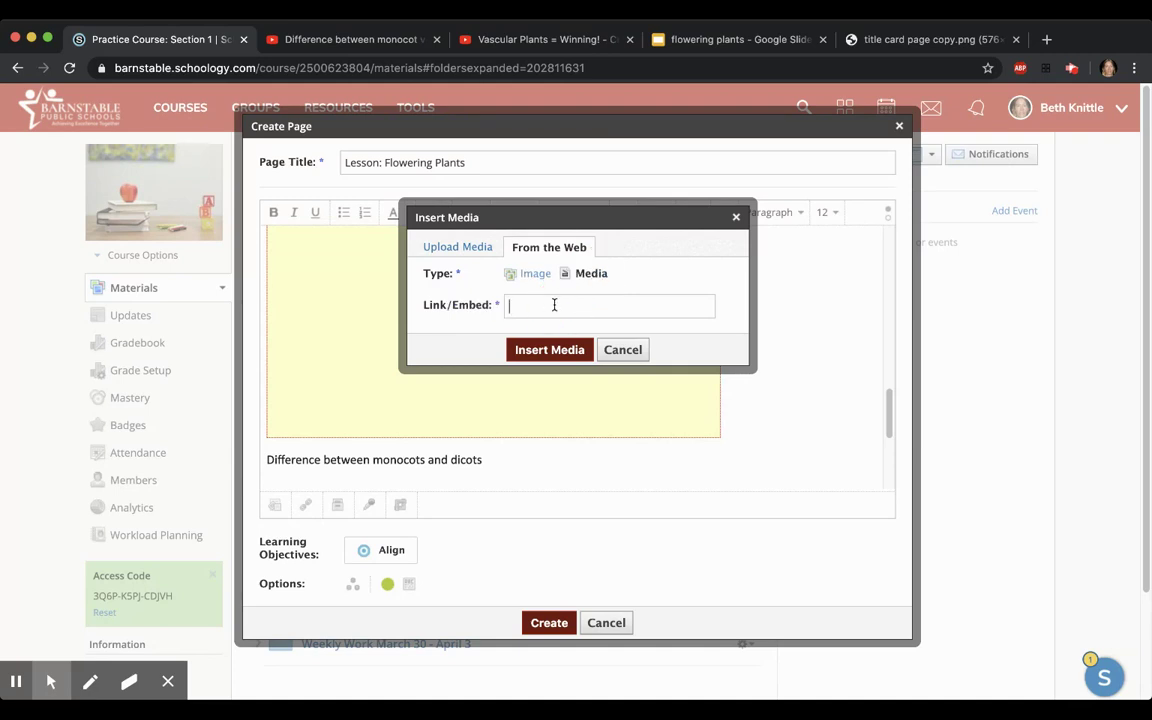
{"action": "key", "text": "super+v"}
{"action": "left_click", "coordinate": [549, 350]}
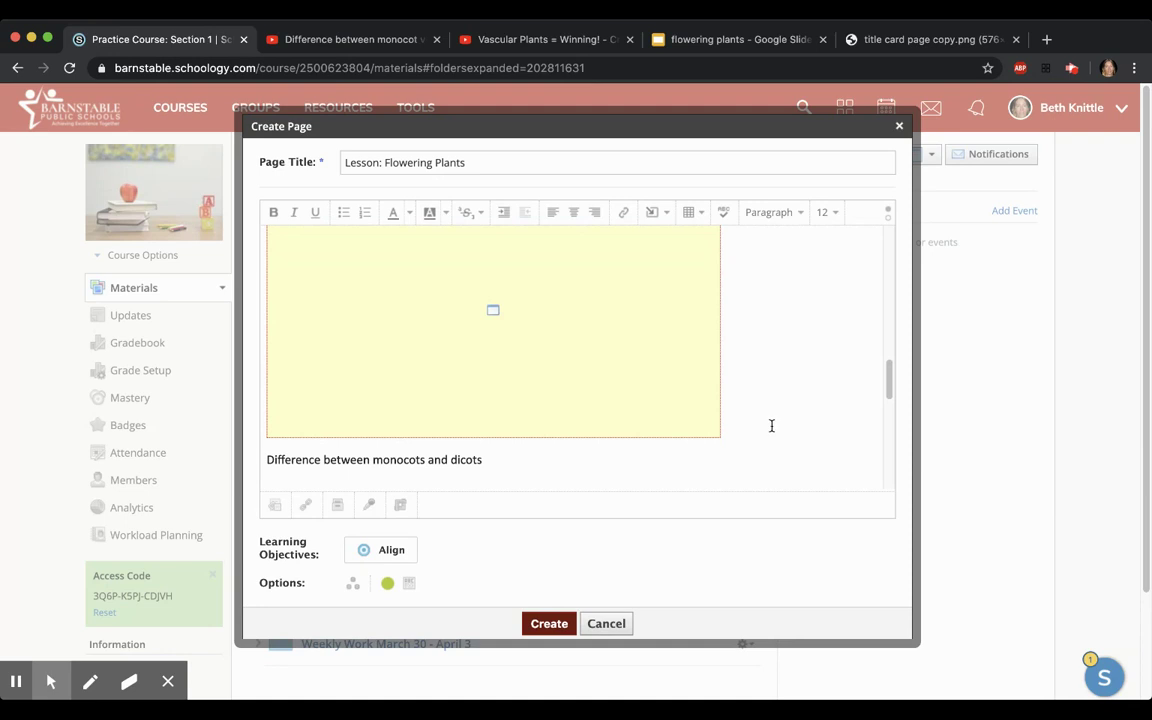
Add the caption "Examples of flowering plants" between the monocot and dicot video and "What to do", followed by two line breaks.
{"action": "left_click_drag", "start_coordinate": [888, 390], "coordinate": [890, 447]}
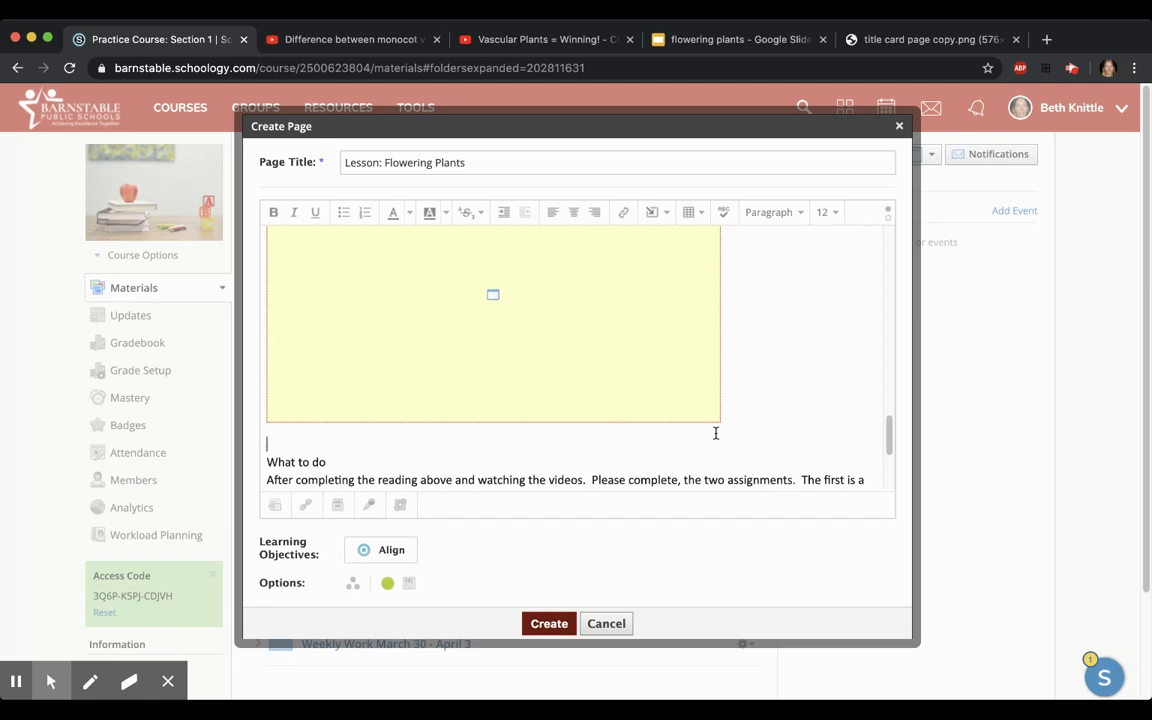
{"action": "type", "text": "Slid"}
{"action": "type", "text": "Exa"}
{"action": "type", "text": "mples of "}
{"action": "type", "text": "flower"}
{"action": "type", "text": "i"}
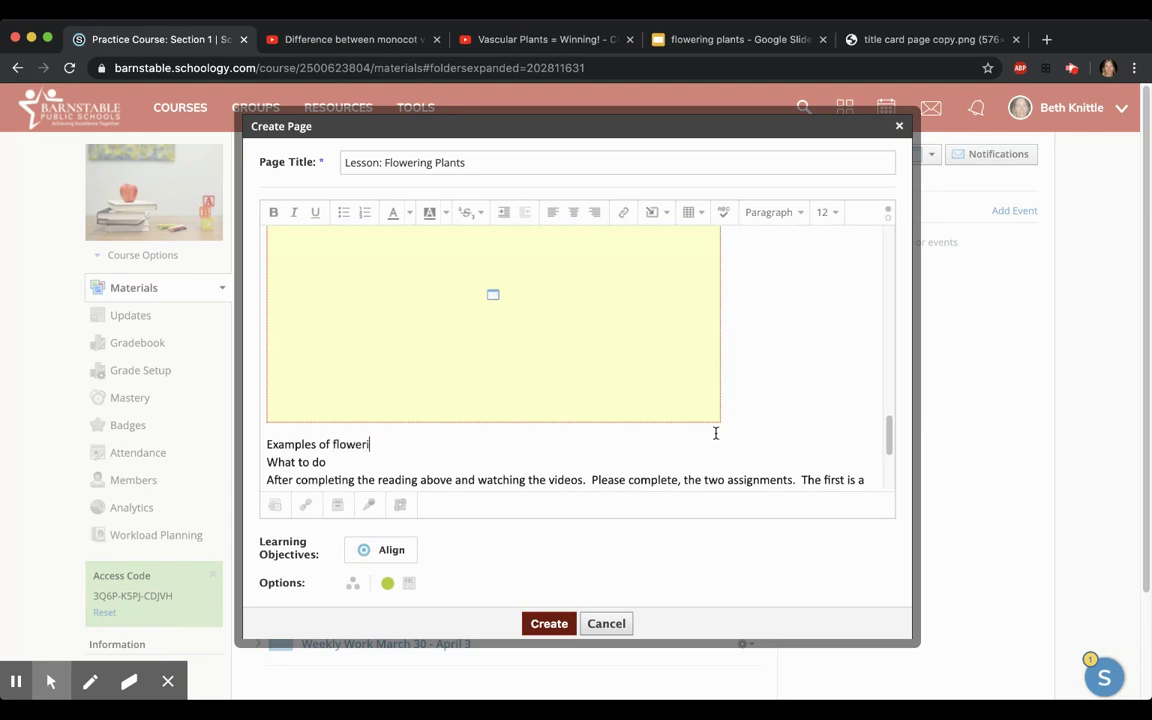
{"action": "type", "text": "ng pland"}
{"action": "type", "text": "s"}
{"action": "key", "text": "Return"}
{"action": "key", "text": "Return"}
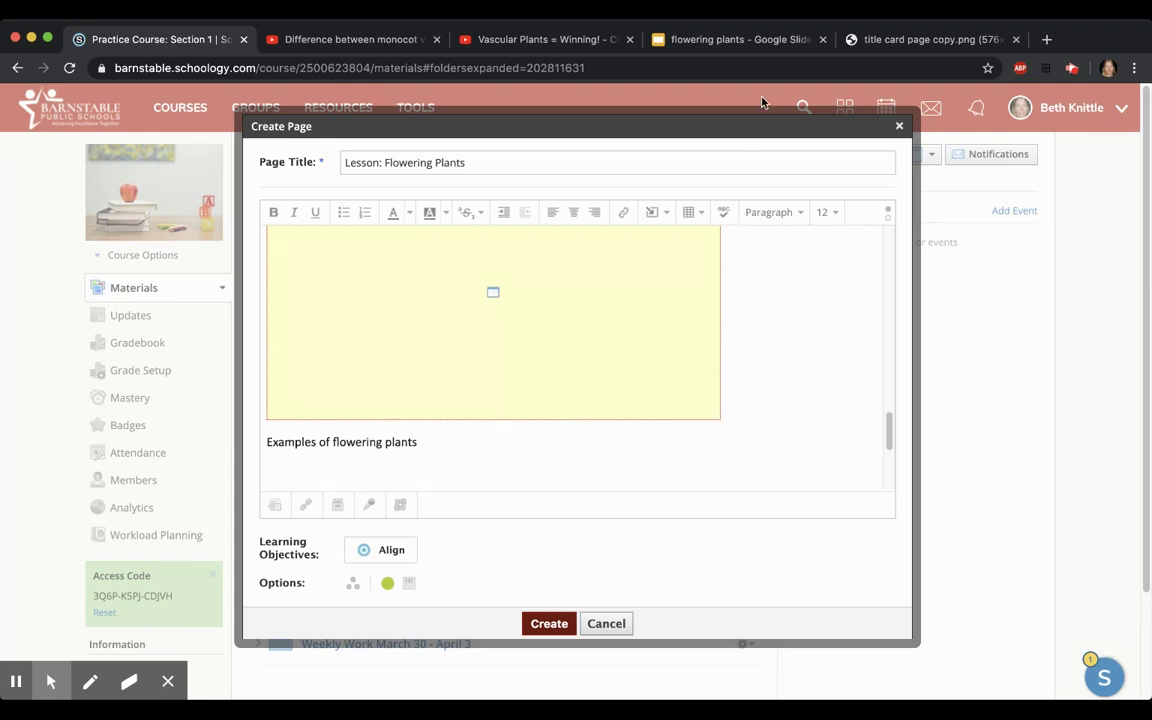
Switch to Google Slides, publish the "flowering plants" presentation to the web for embedding, and copy its embed code.
{"action": "left_click", "coordinate": [740, 39]}
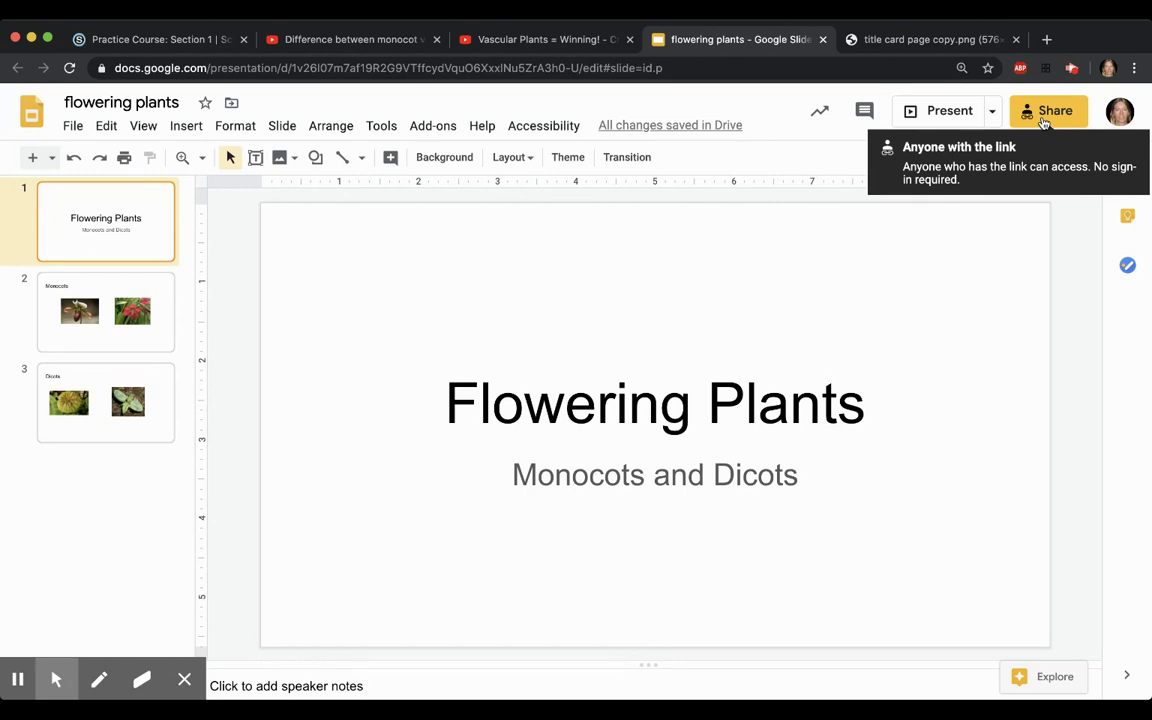
{"action": "left_click", "coordinate": [74, 126]}
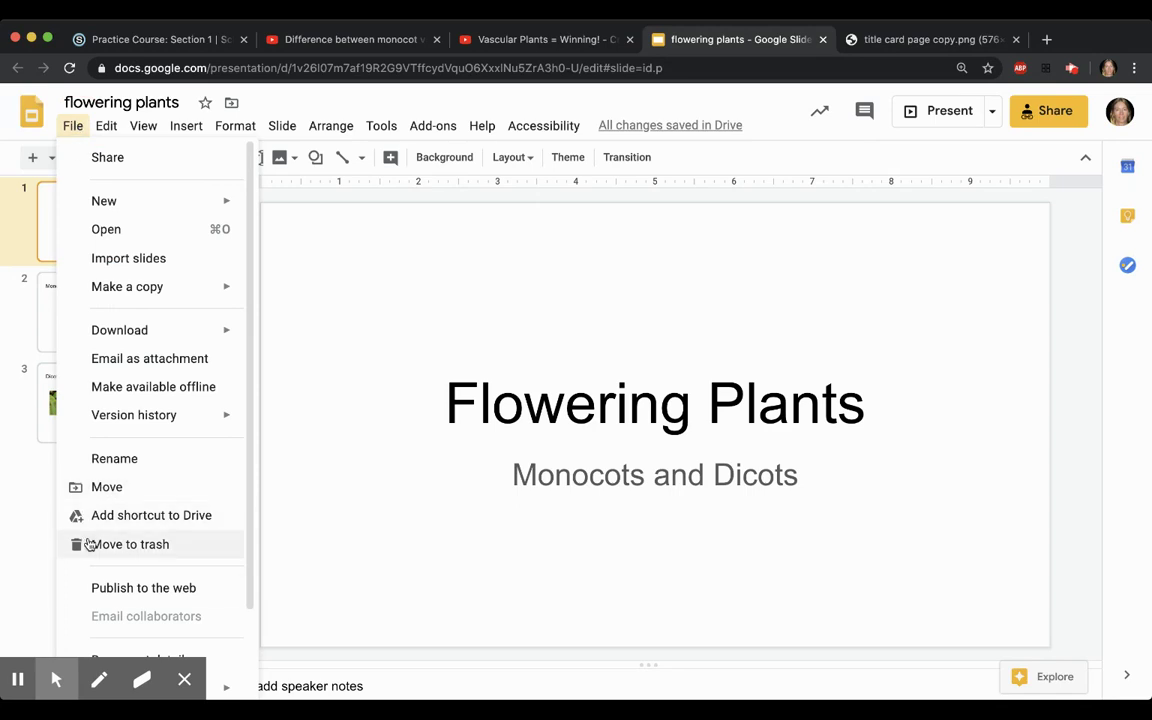
{"action": "left_click", "coordinate": [122, 590]}
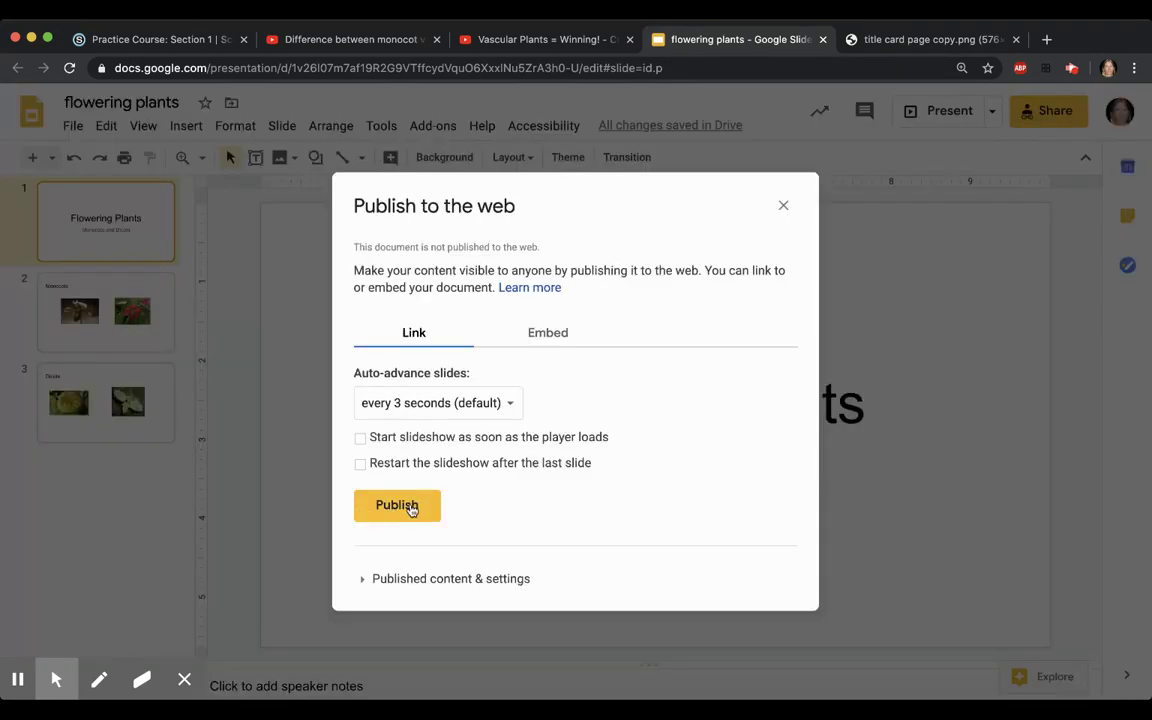
{"action": "left_click", "coordinate": [549, 334]}
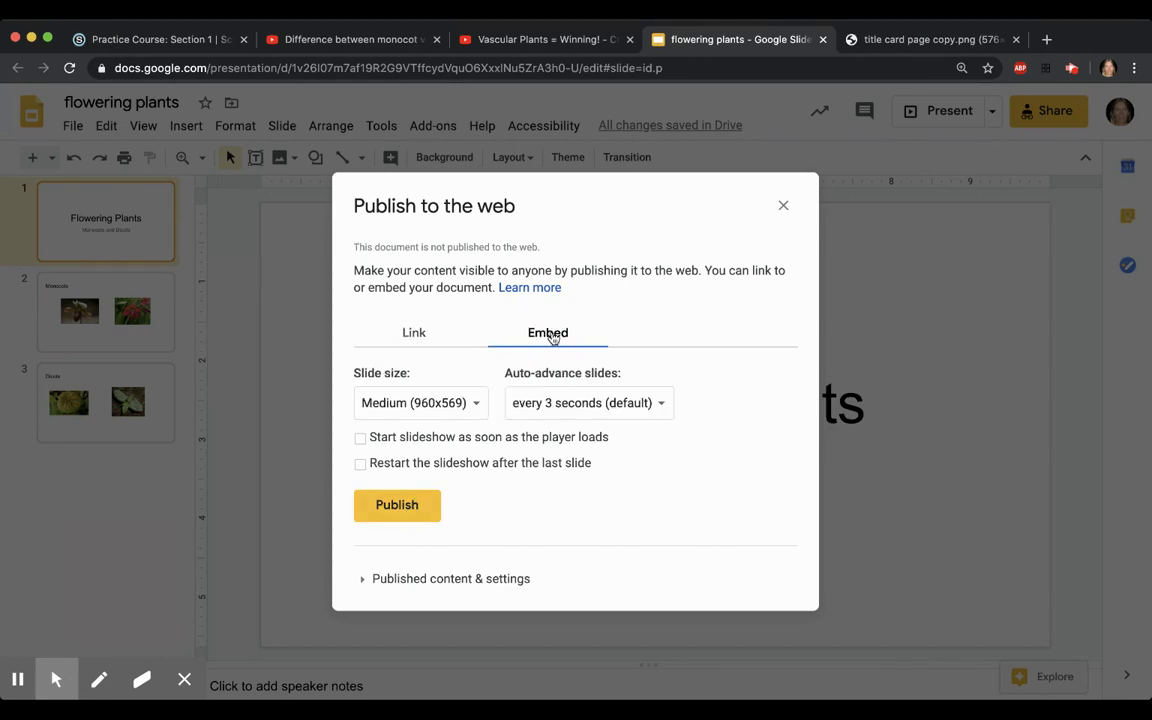
{"action": "left_click", "coordinate": [410, 509]}
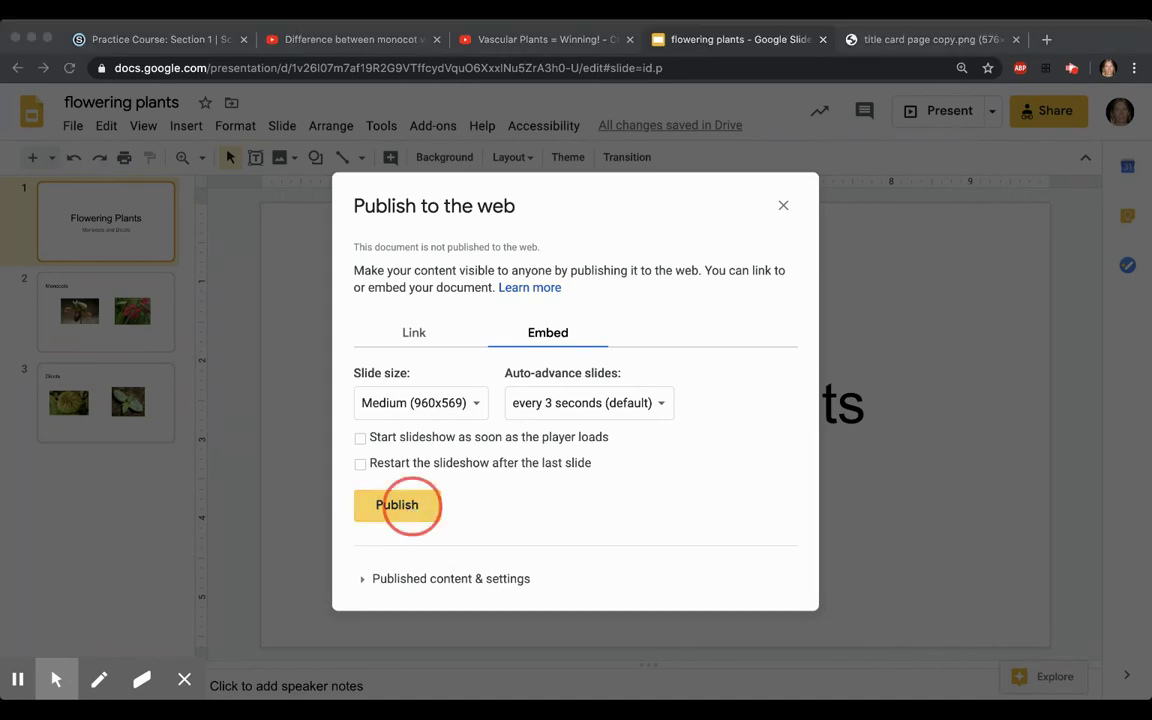
{"action": "left_click", "coordinate": [640, 139]}
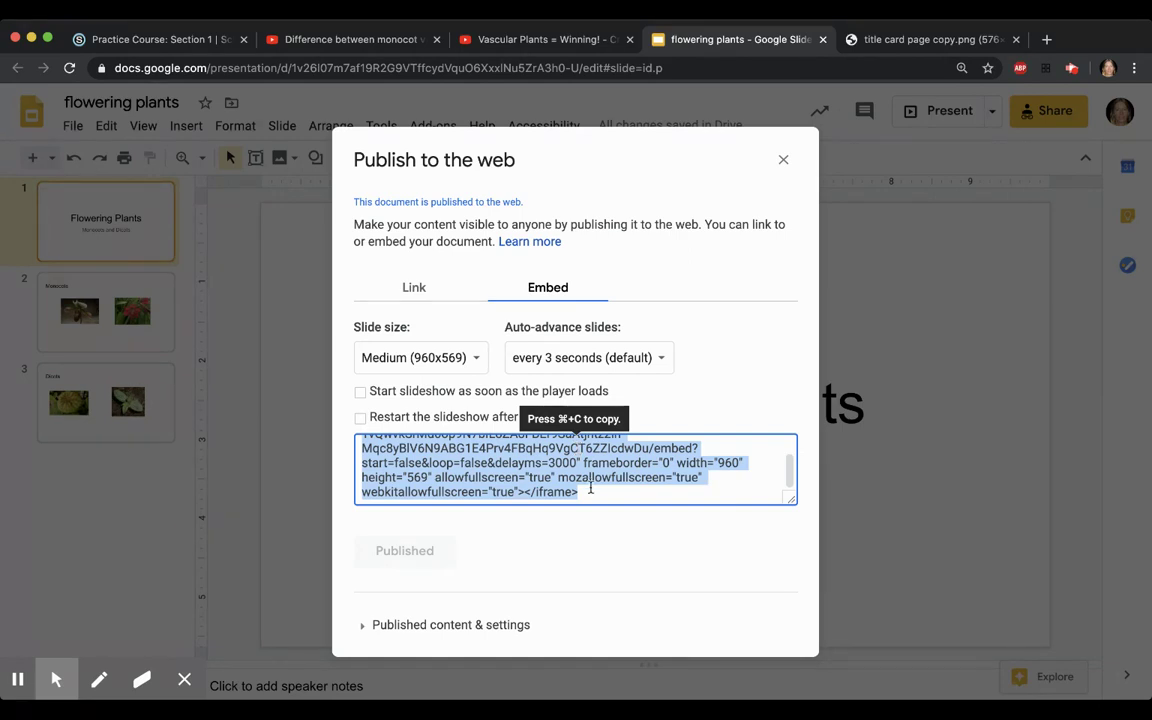
{"action": "left_click_drag", "start_coordinate": [585, 491], "coordinate": [375, 433]}
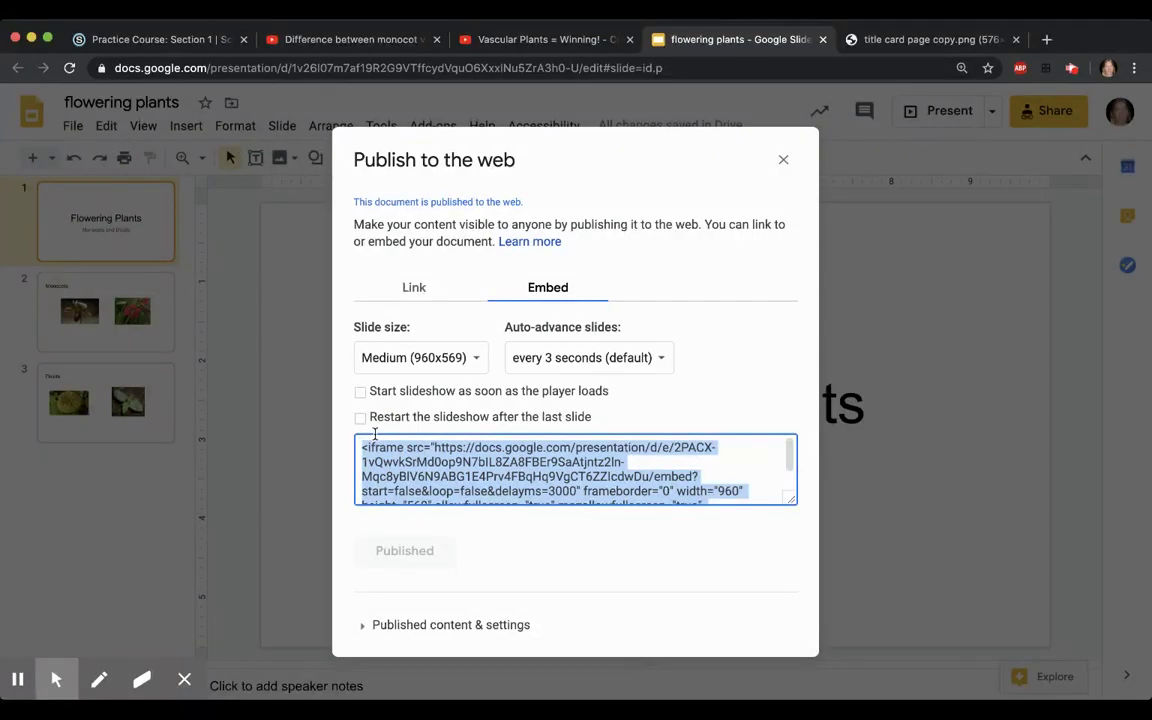
Return to Schoology, insert the copied slides embed code as web media below "Examples of flowering plants", and create the page.
{"action": "left_click", "coordinate": [175, 42]}
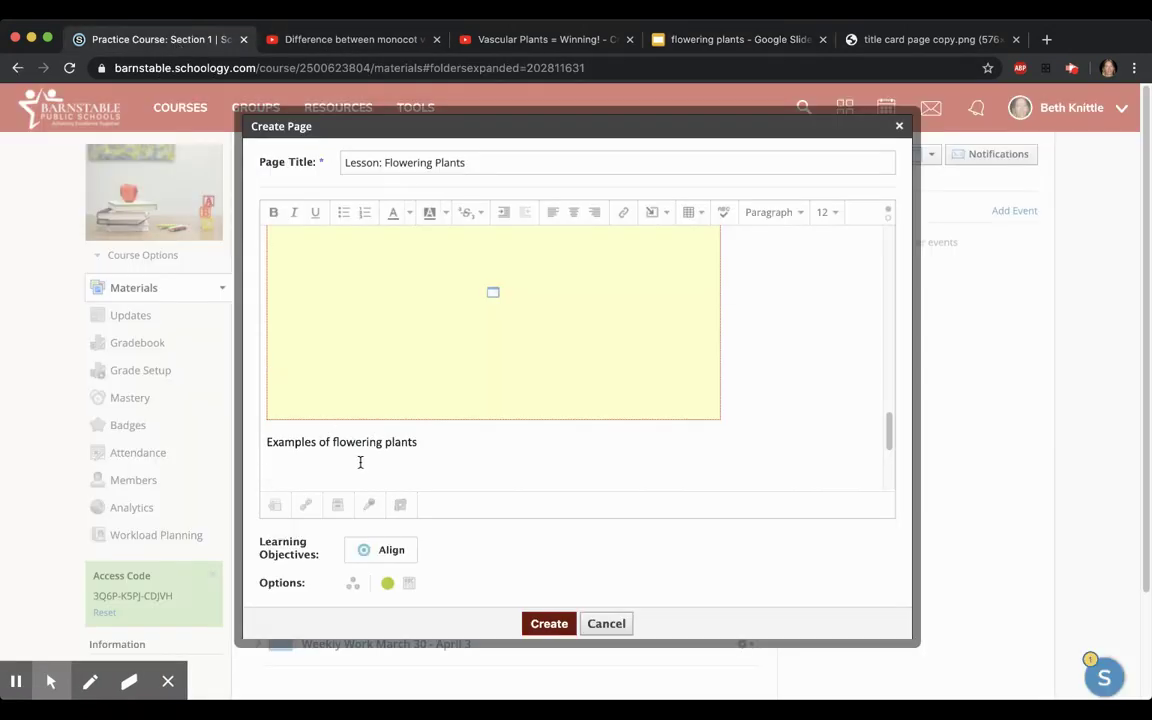
{"action": "left_click", "coordinate": [668, 214]}
{"action": "left_click", "coordinate": [706, 245]}
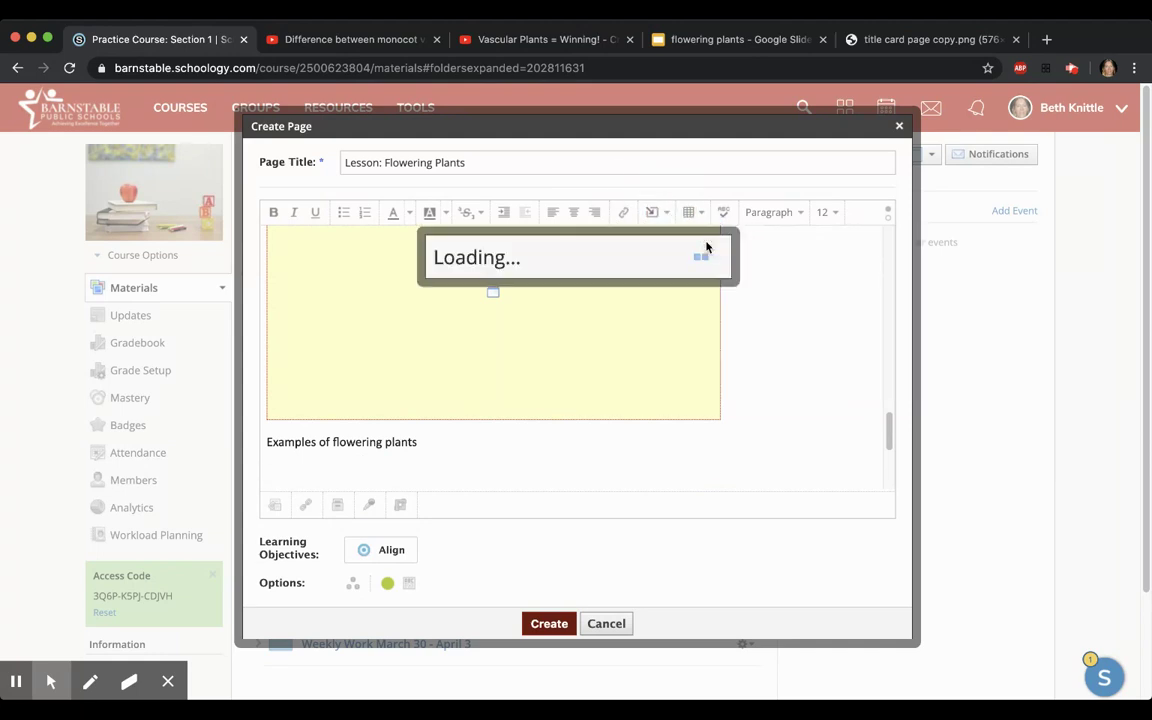
{"action": "left_click", "coordinate": [543, 256]}
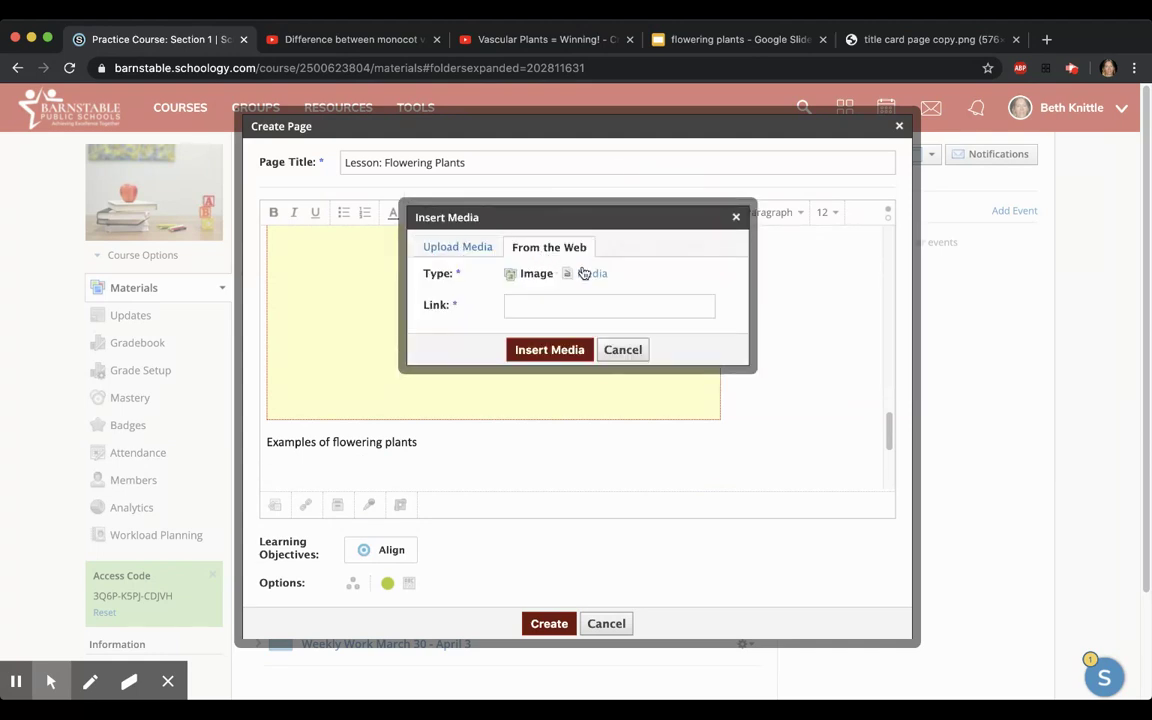
{"action": "left_click", "coordinate": [585, 273]}
{"action": "left_click", "coordinate": [543, 303]}
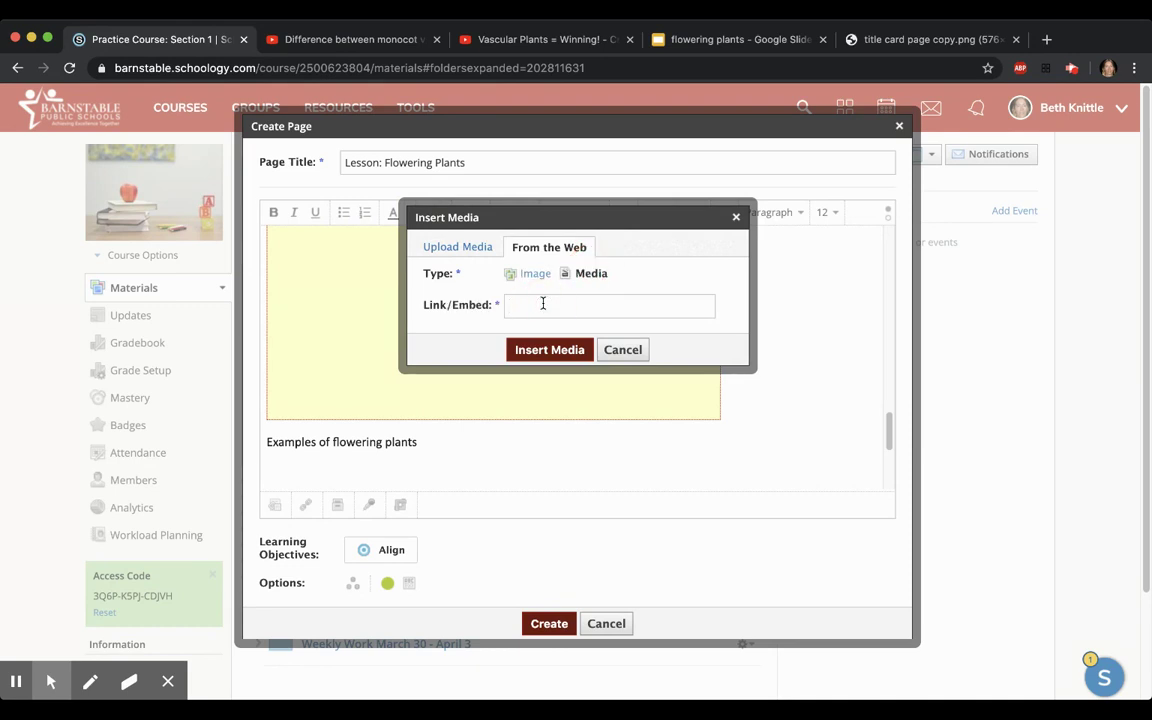
{"action": "key", "text": "super+v"}
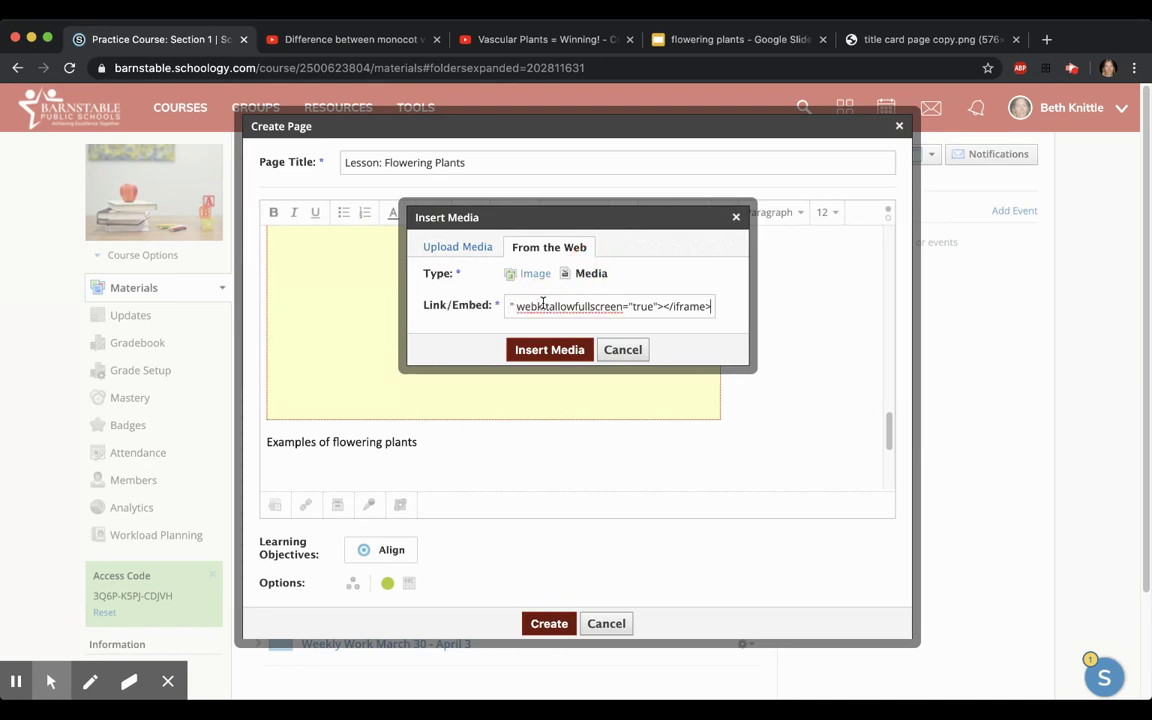
{"action": "left_click", "coordinate": [553, 624]}
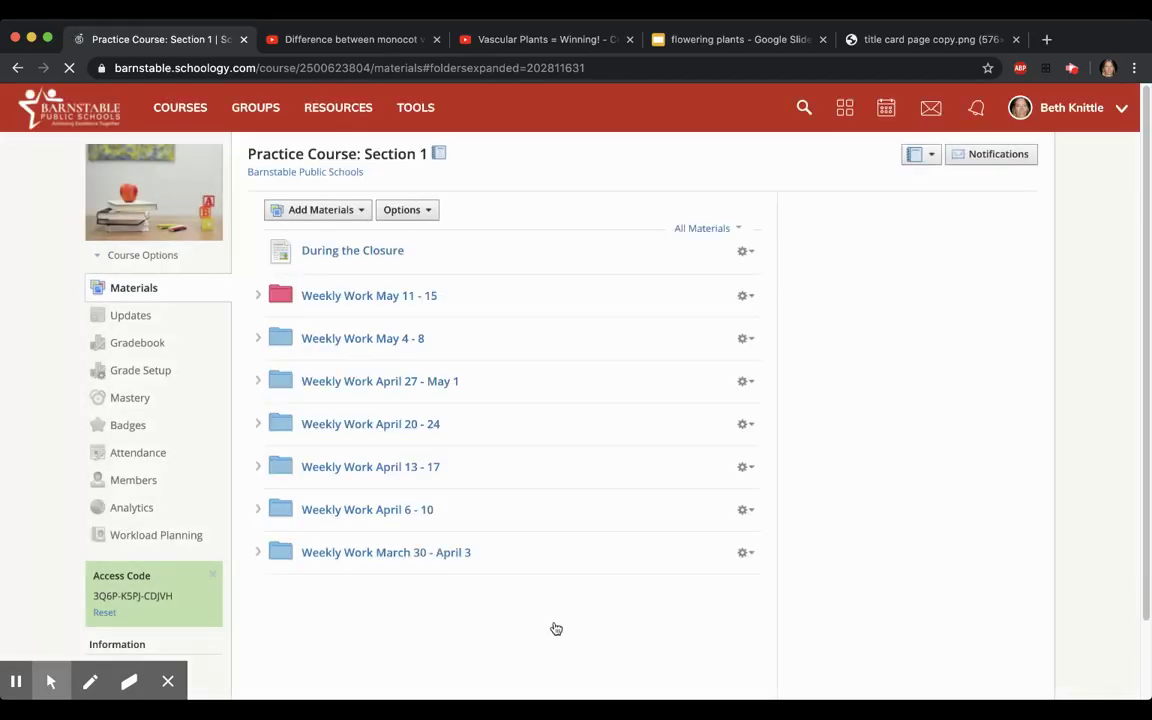
Open "Lesson: Flowering Plants" in the Weekly Work May 11 - 15 folder and briefly play the embedded Crash Course video.
{"action": "left_click", "coordinate": [370, 296]}
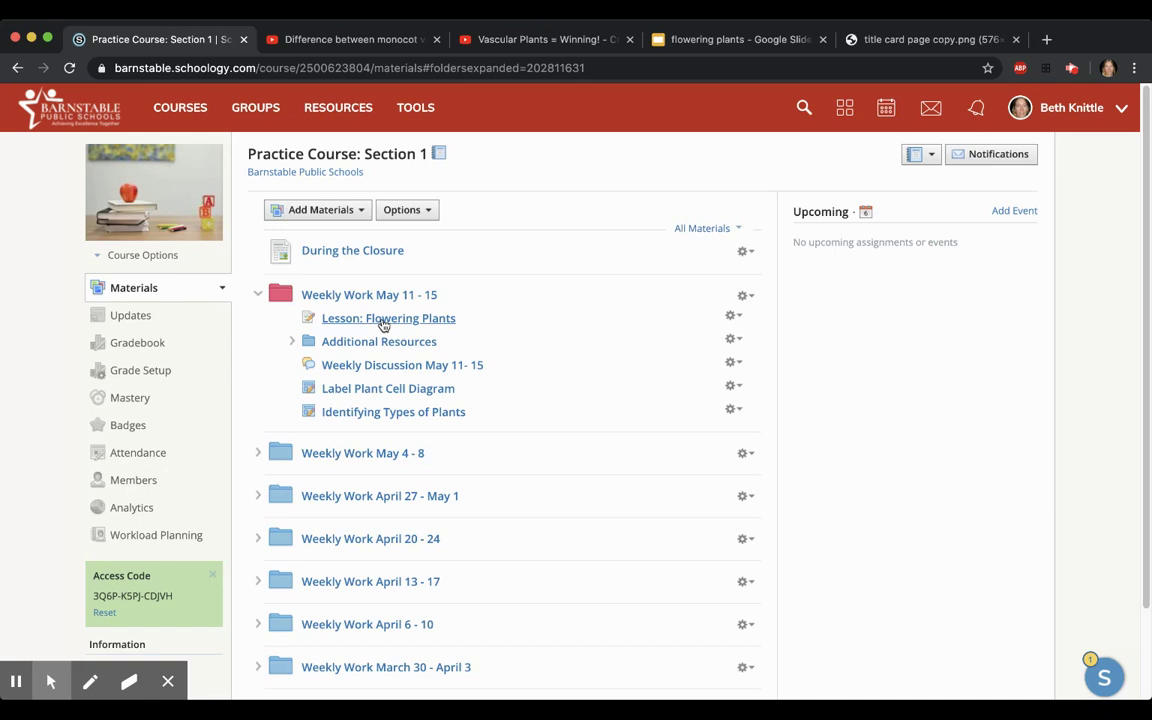
{"action": "left_click", "coordinate": [383, 320]}
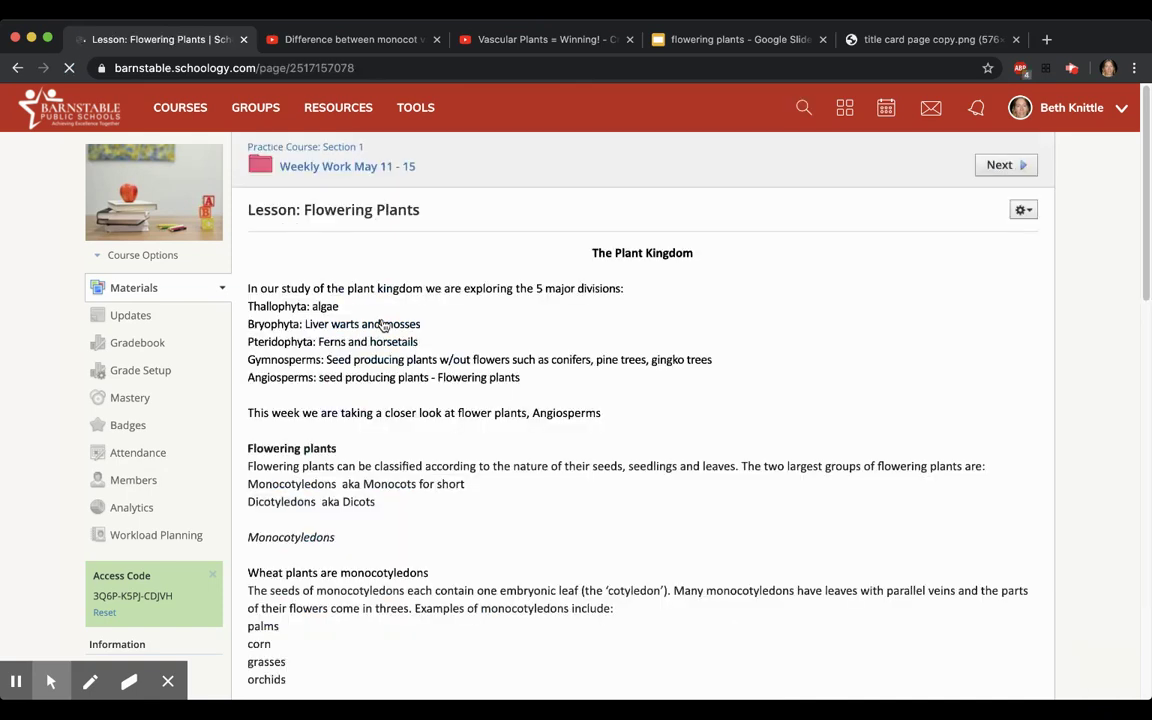
{"action": "left_click", "coordinate": [1147, 243]}
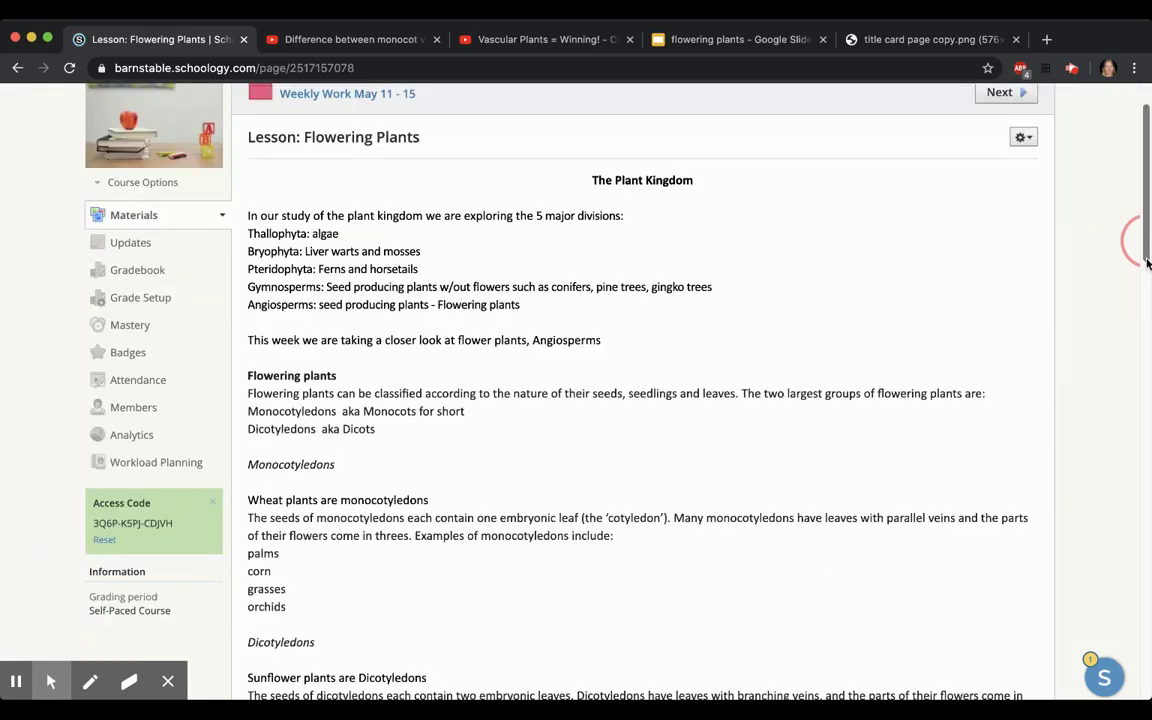
{"action": "left_click_drag", "start_coordinate": [1147, 362], "coordinate": [1147, 444]}
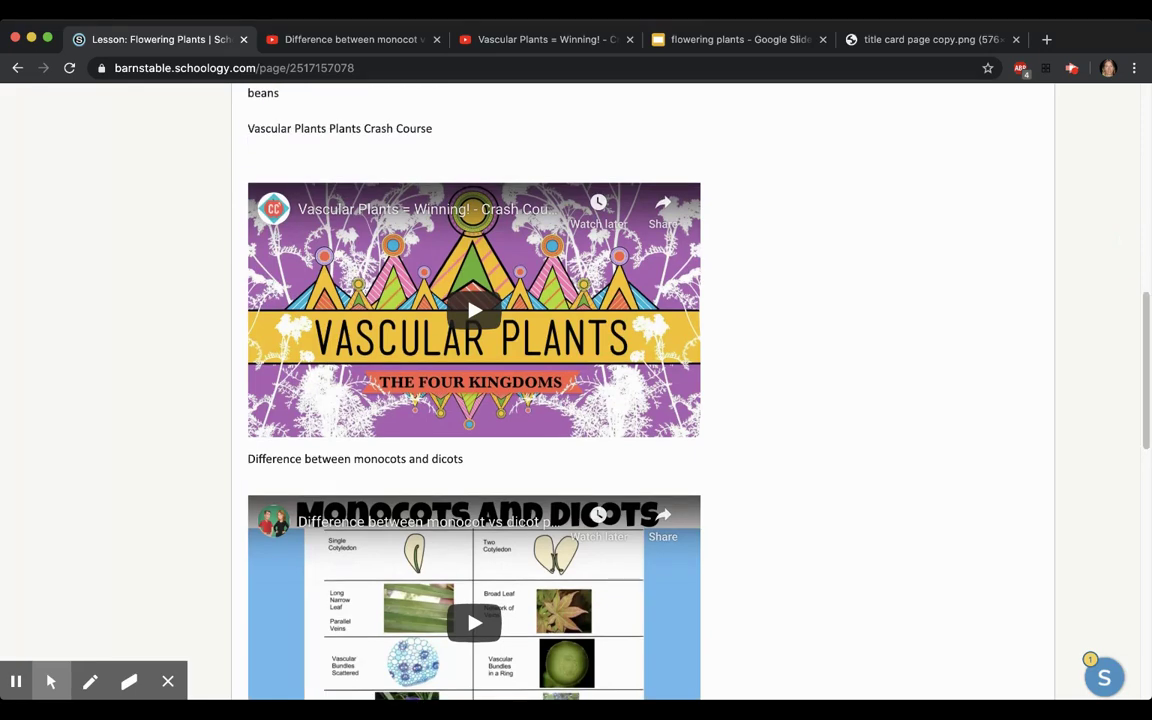
{"action": "left_click", "coordinate": [475, 311]}
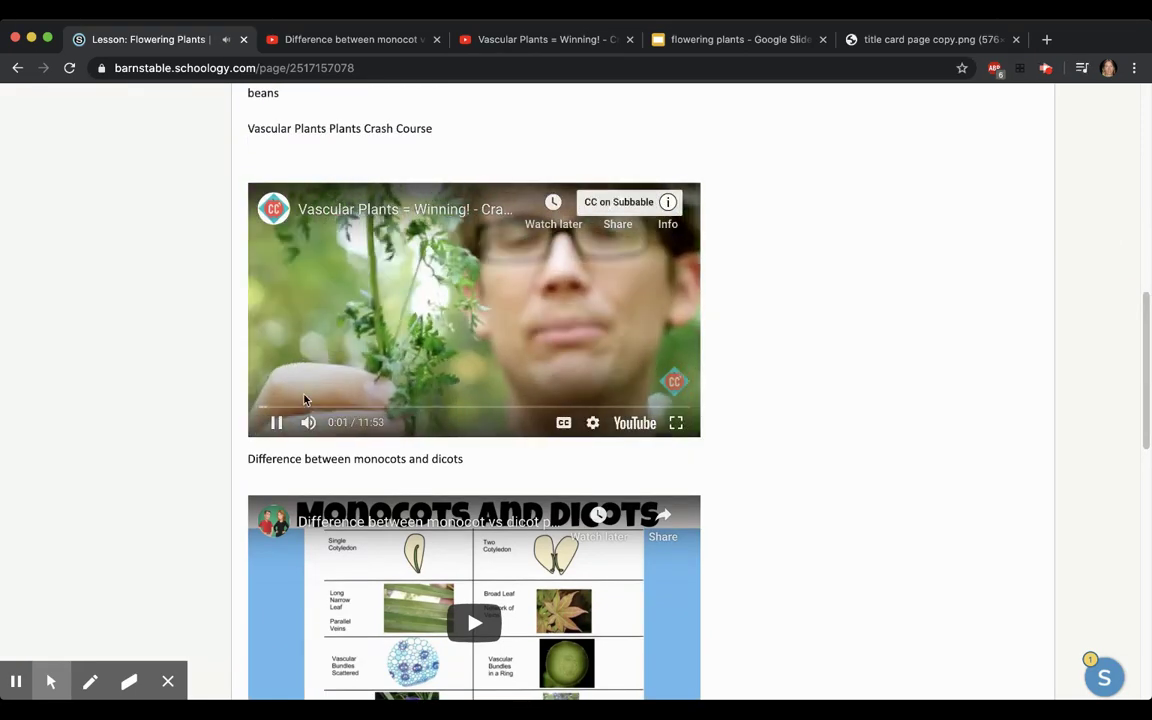
{"action": "left_click", "coordinate": [277, 423]}
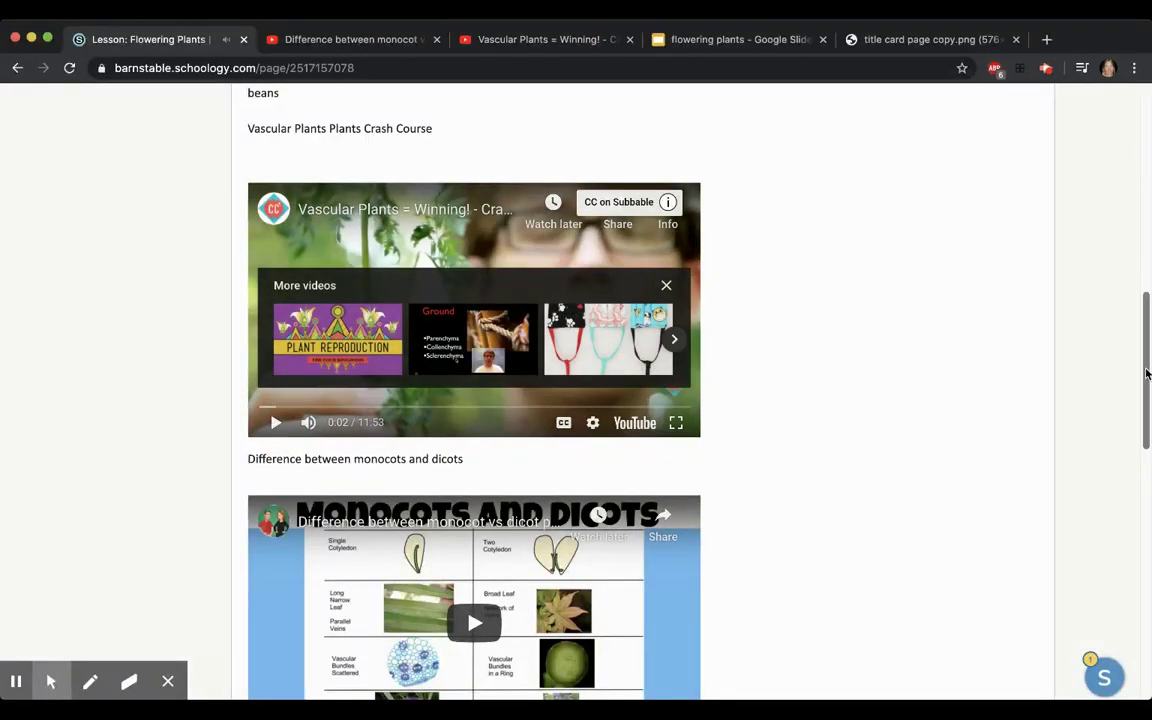
Advance the embedded Flowering Plants slideshow through to its third slide and return to the start of the lesson page.
{"action": "left_click_drag", "start_coordinate": [1147, 373], "coordinate": [1145, 533]}
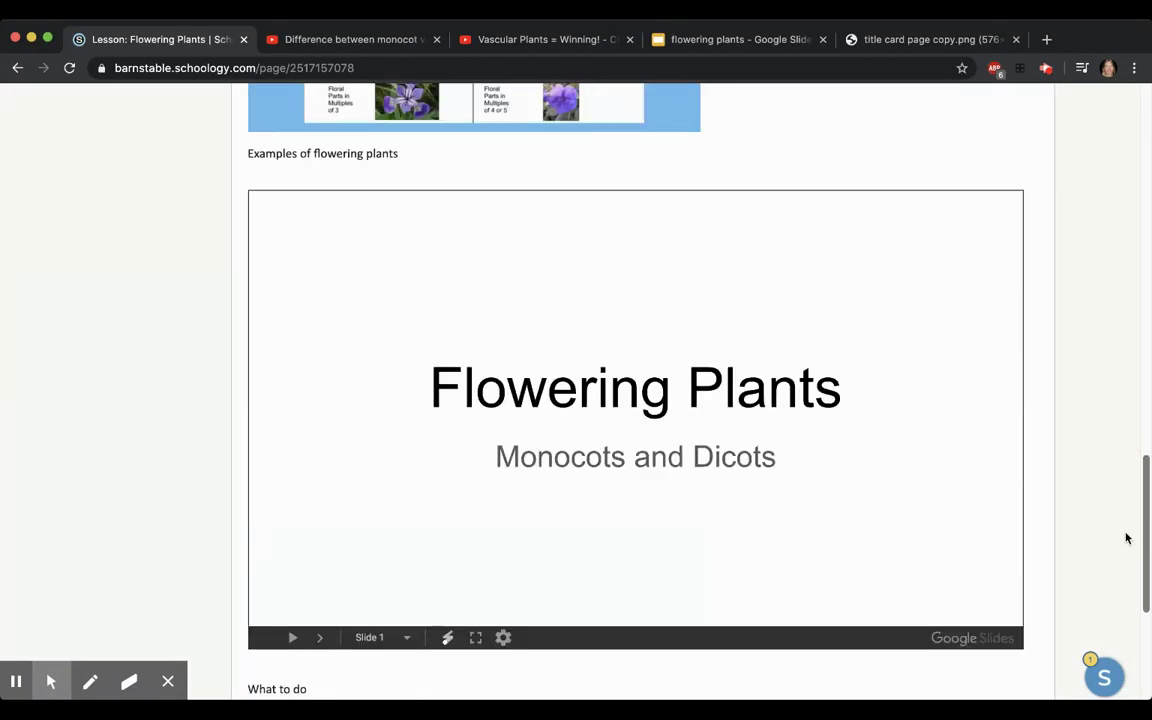
{"action": "left_click", "coordinate": [320, 638]}
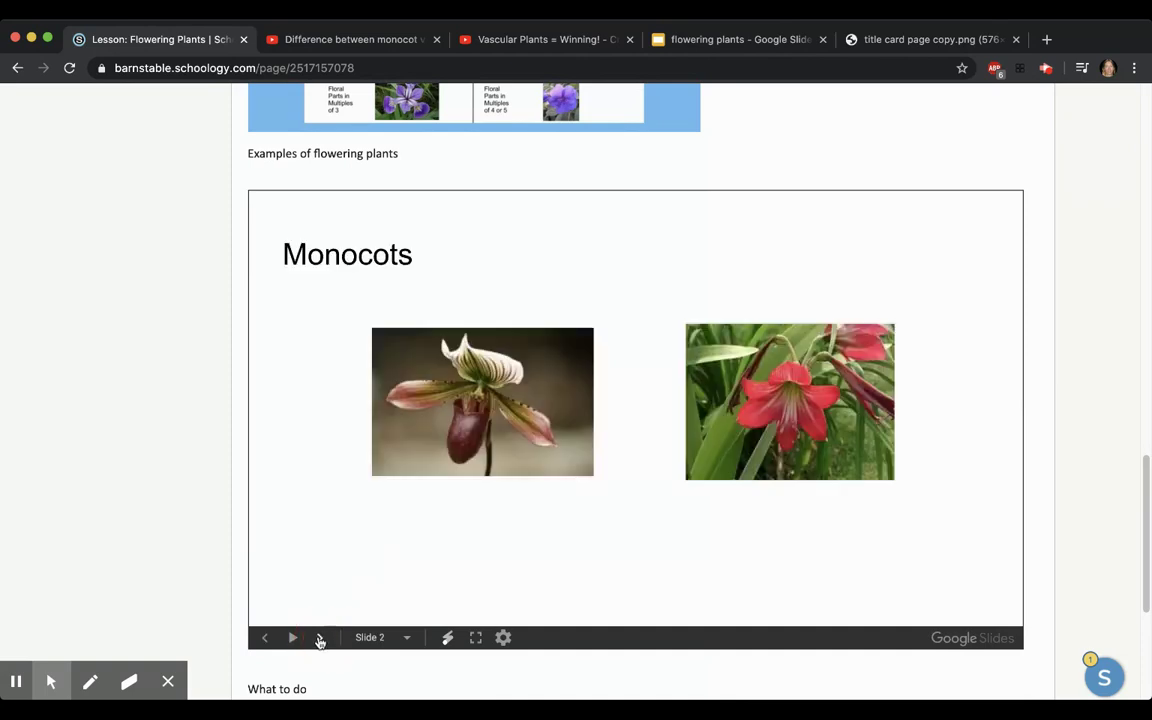
{"action": "left_click", "coordinate": [320, 638]}
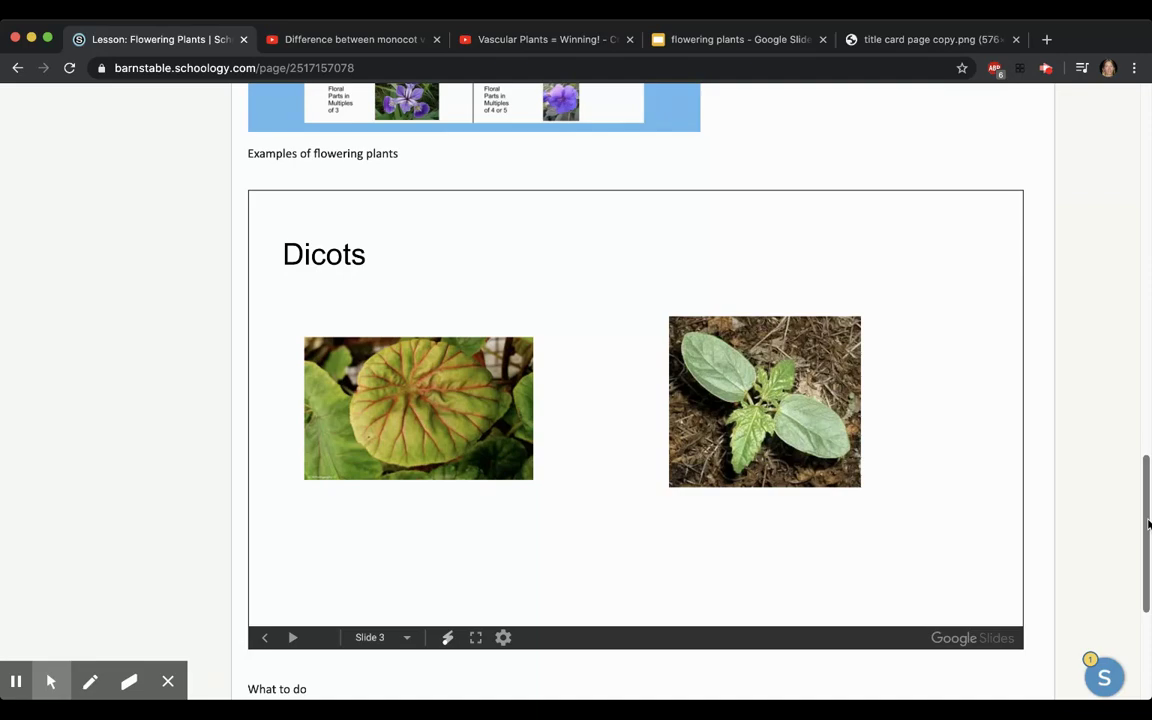
{"action": "left_click_drag", "start_coordinate": [1148, 525], "coordinate": [1104, 166]}
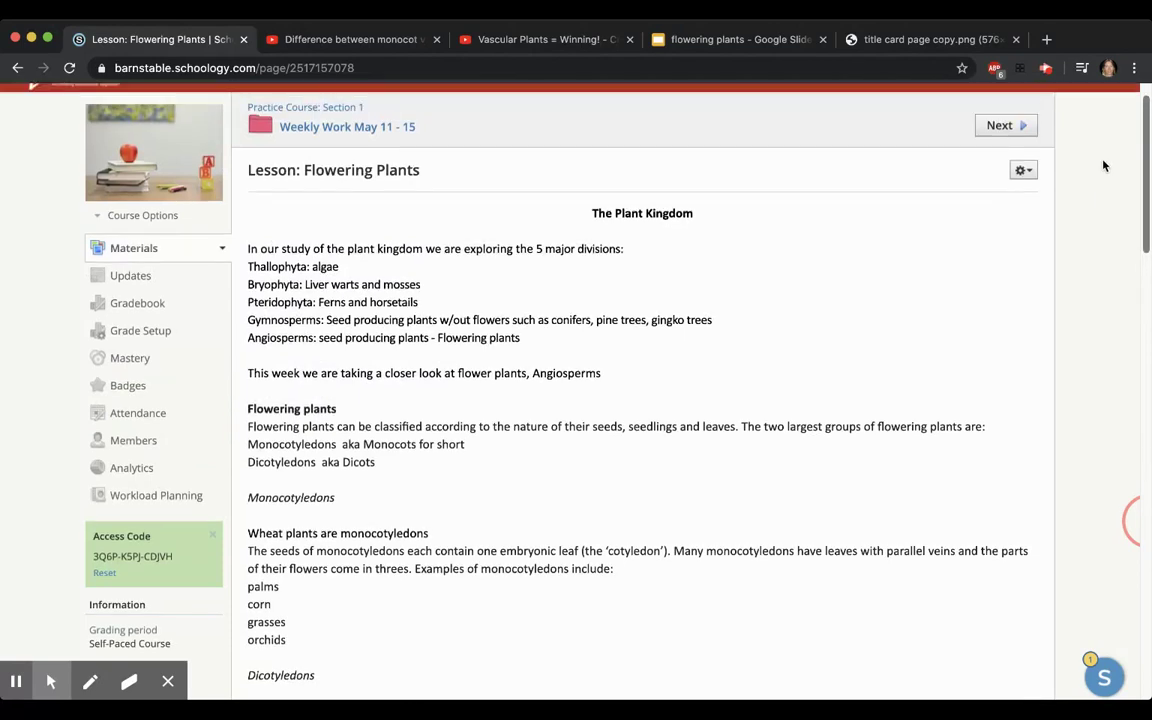
Go back to the Weekly Work May 11 - 15 folder, and switch to the title card image "title card page copy.png".
{"action": "left_click", "coordinate": [330, 125]}
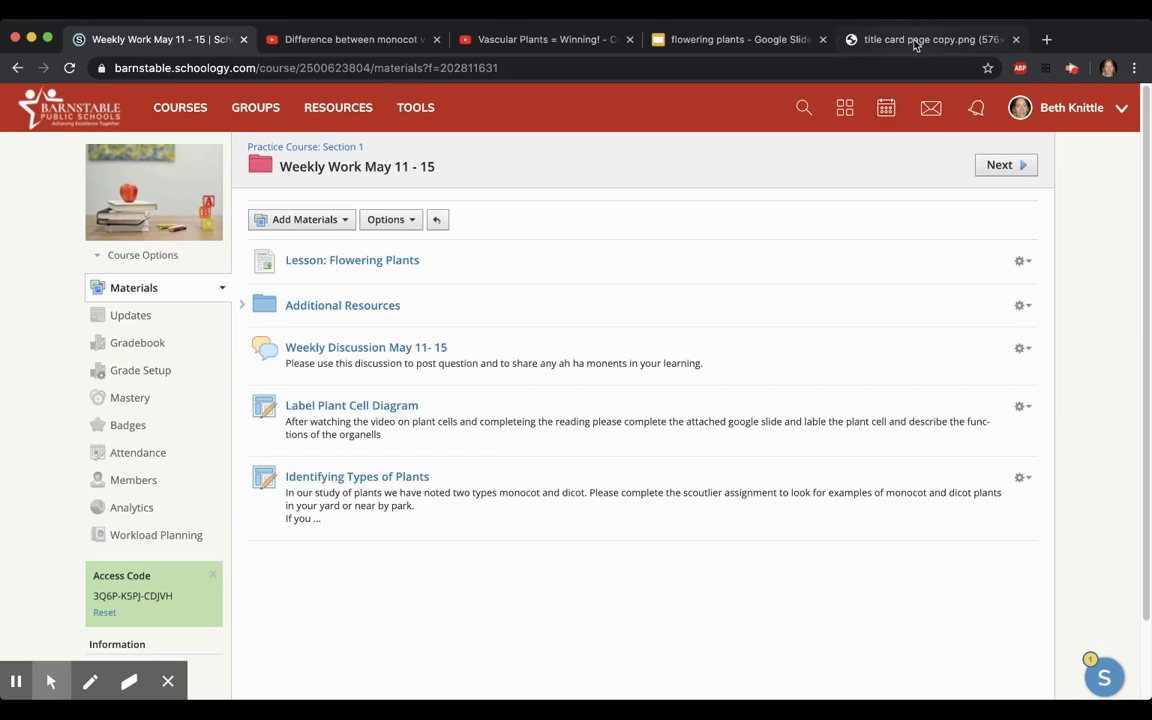
{"action": "left_click", "coordinate": [880, 41]}
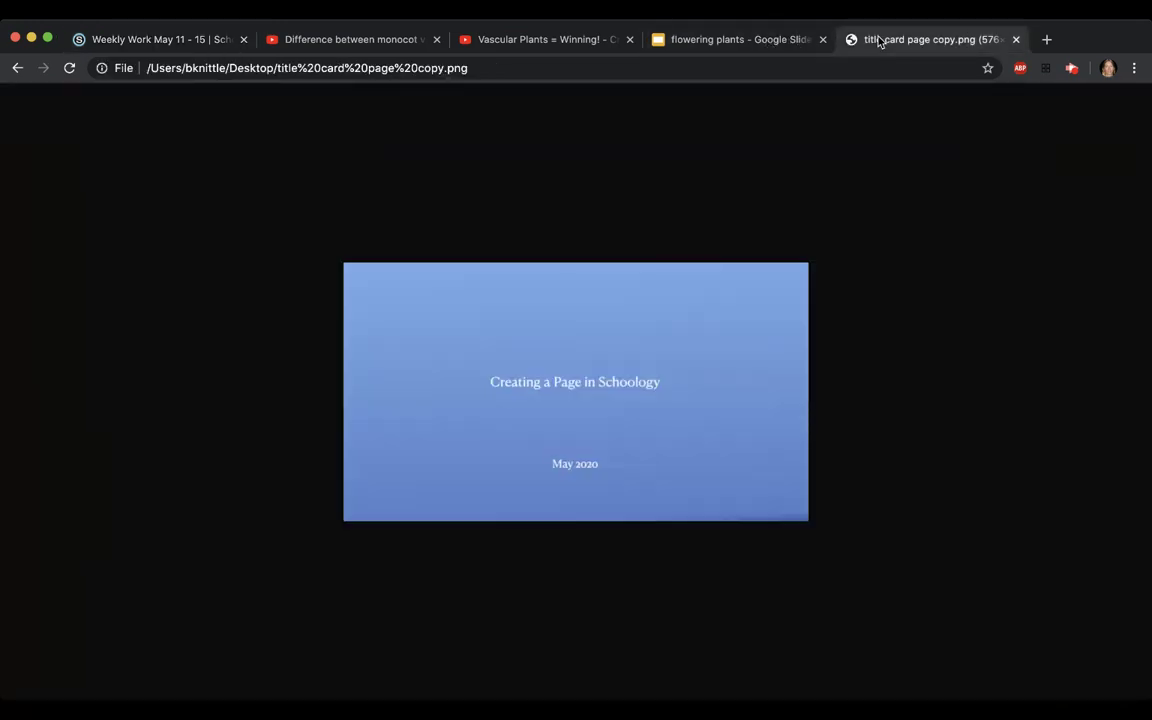